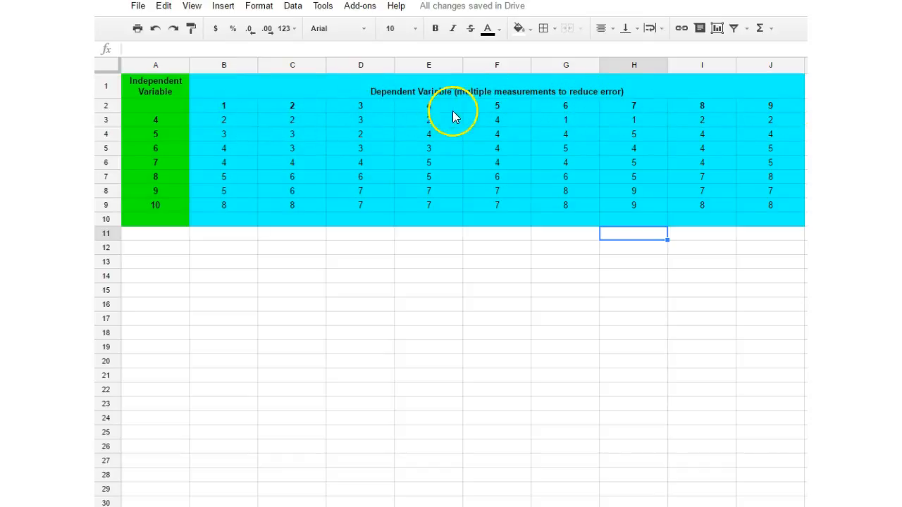
Fill the trial number cells B2:J2 with a light cornflower blue background.
drag(768, 111, 230, 110)
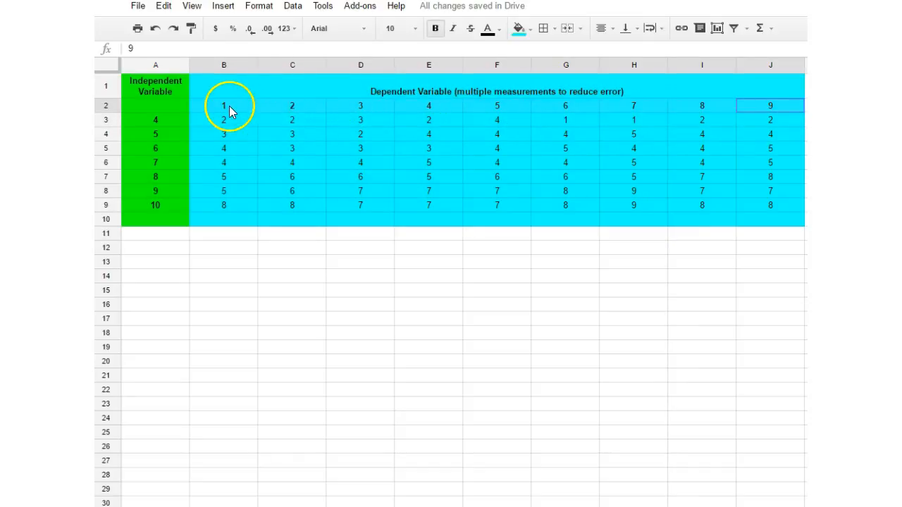
click(518, 29)
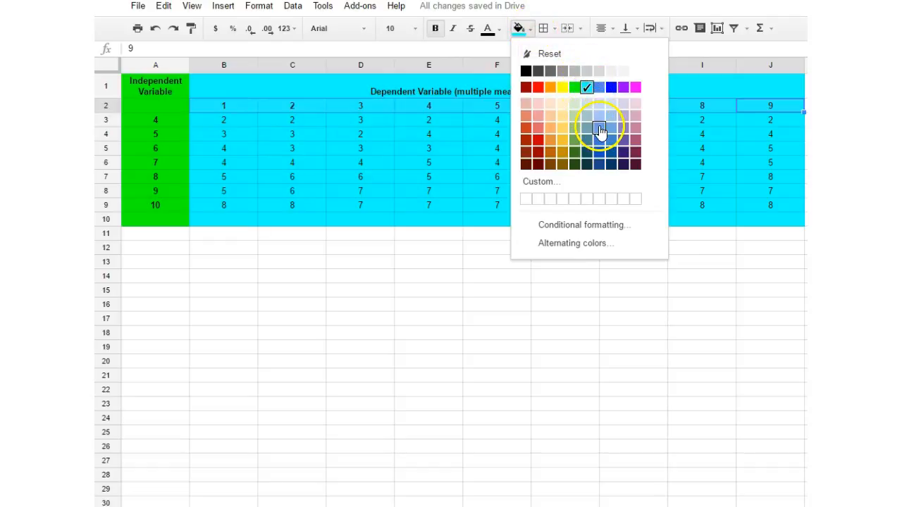
click(599, 129)
click(469, 152)
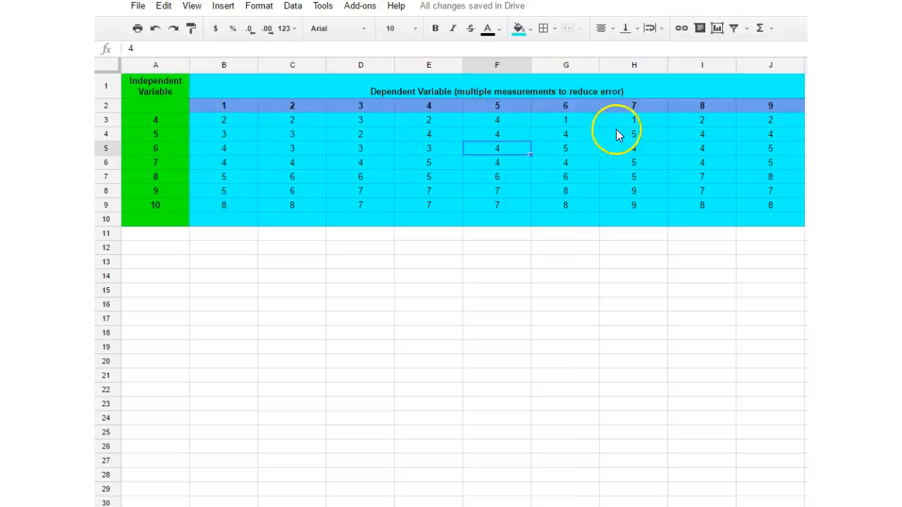
click(366, 195)
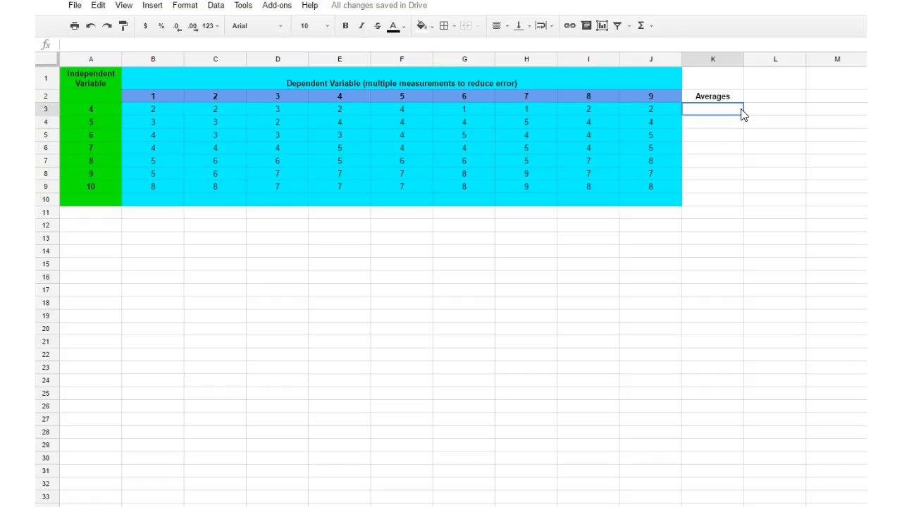
Enter the formula =AVERAGE(B3:J3) in K3 under the Averages heading.
text(=)
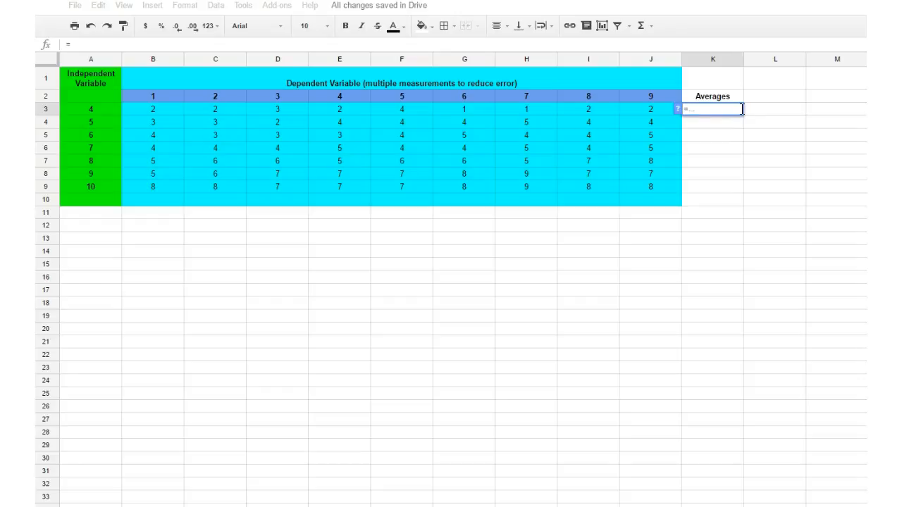
text(av)
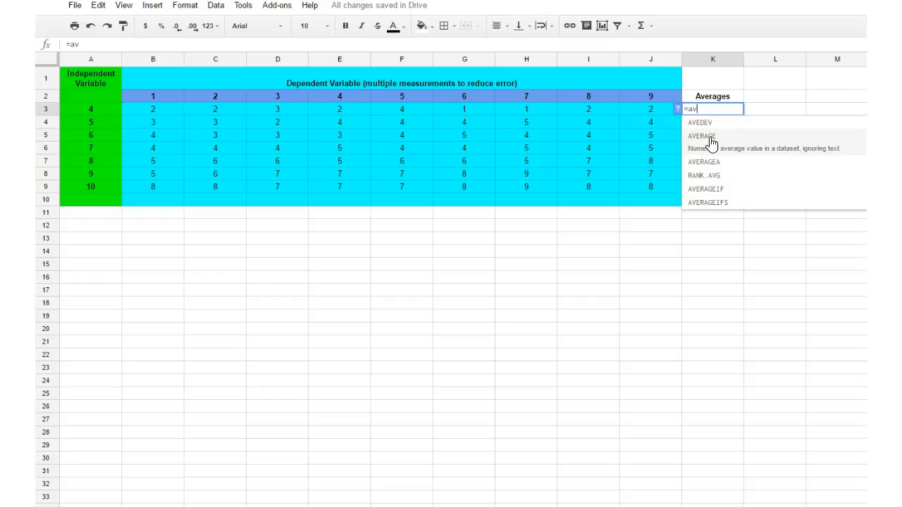
click(711, 138)
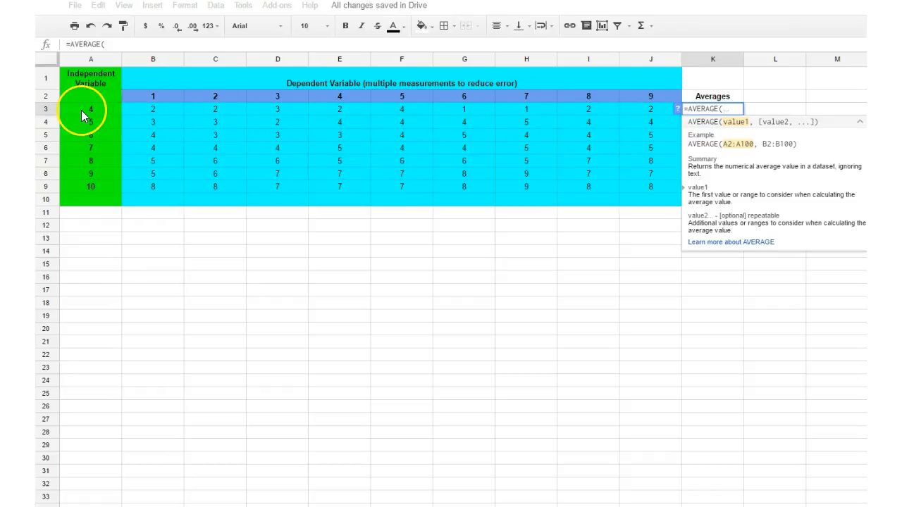
click(138, 111)
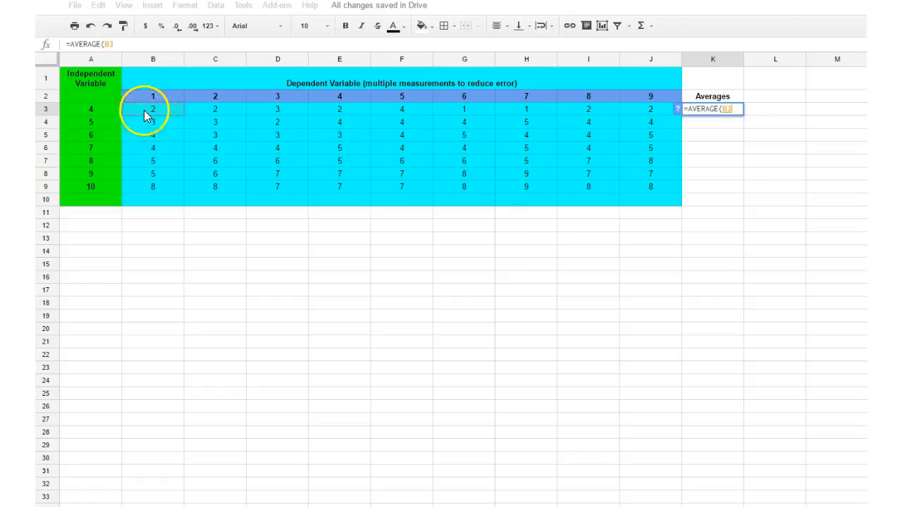
drag(189, 116, 644, 116)
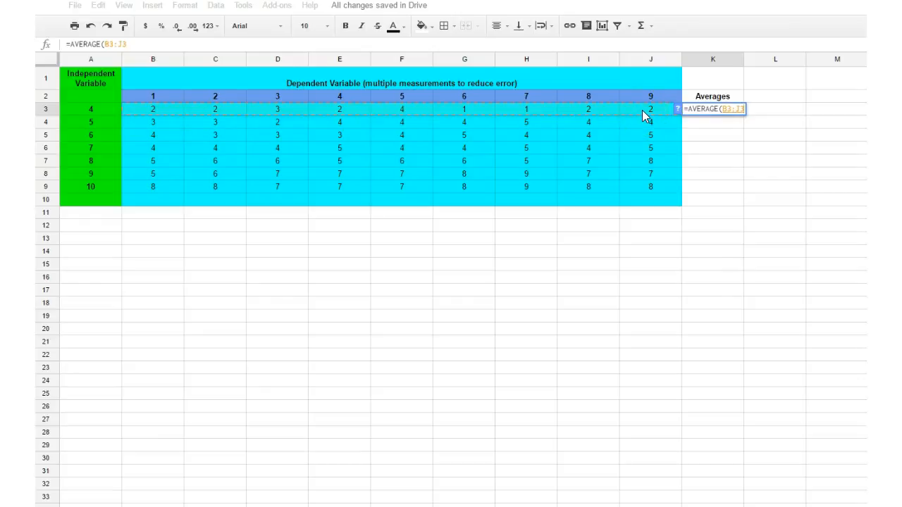
drag(641, 110, 642, 110)
text())
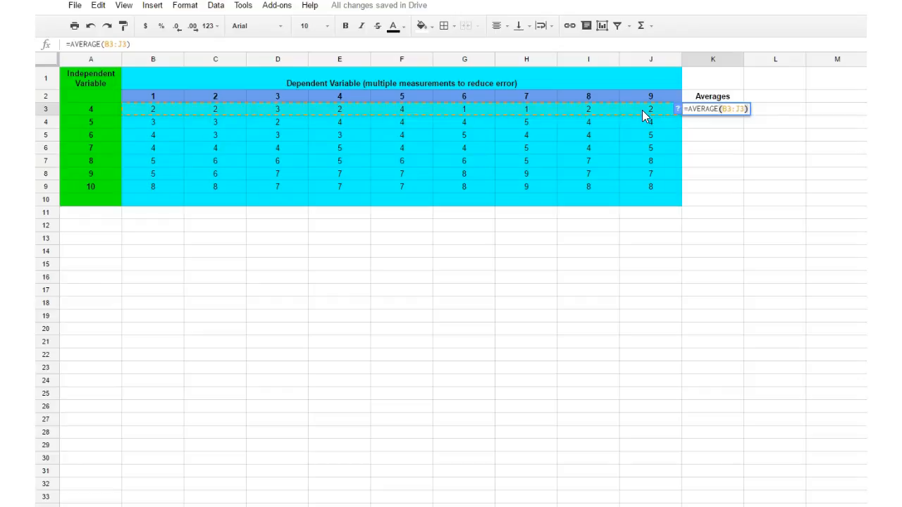
key(Return)
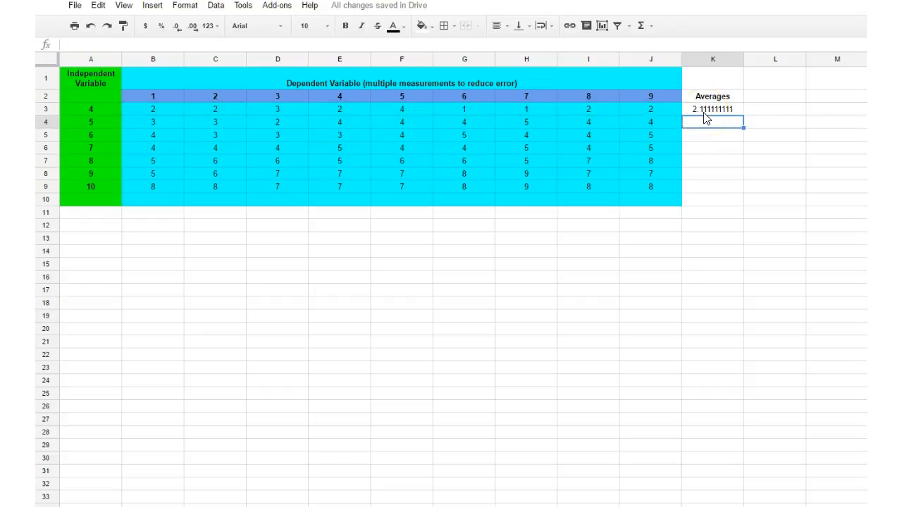
Copy the average formula from K3 down through K9 and check the row references in K4 and K5.
click(704, 113)
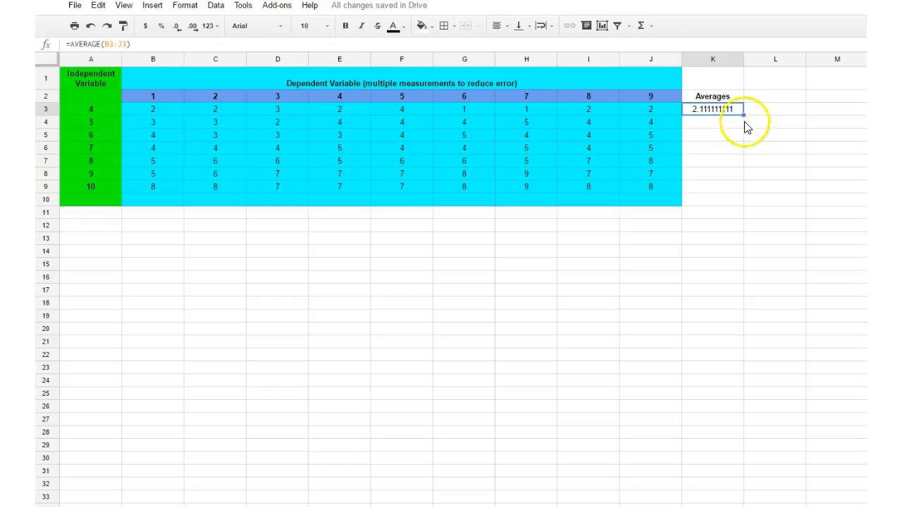
drag(744, 112, 738, 186)
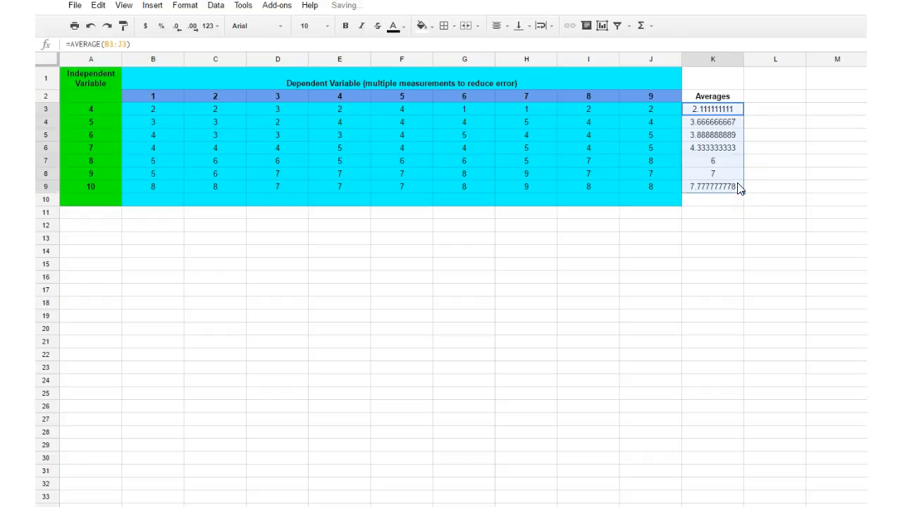
click(735, 124)
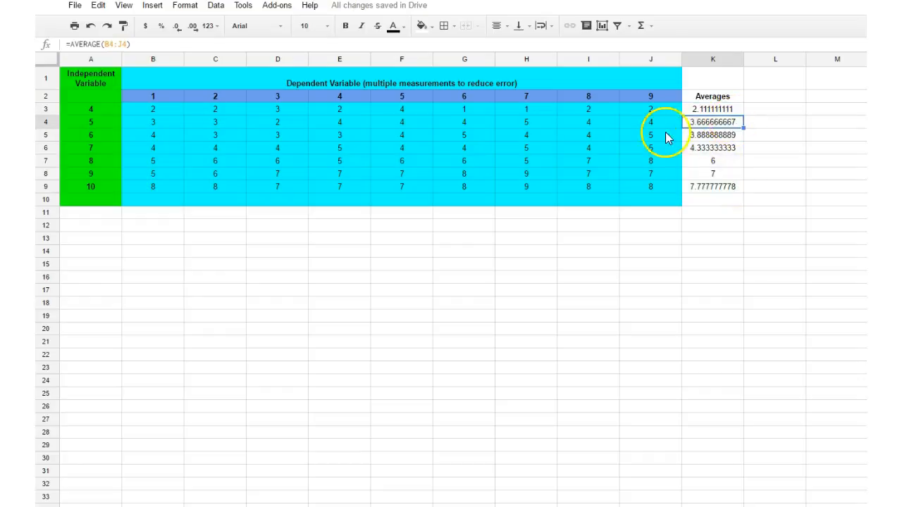
double_click(713, 121)
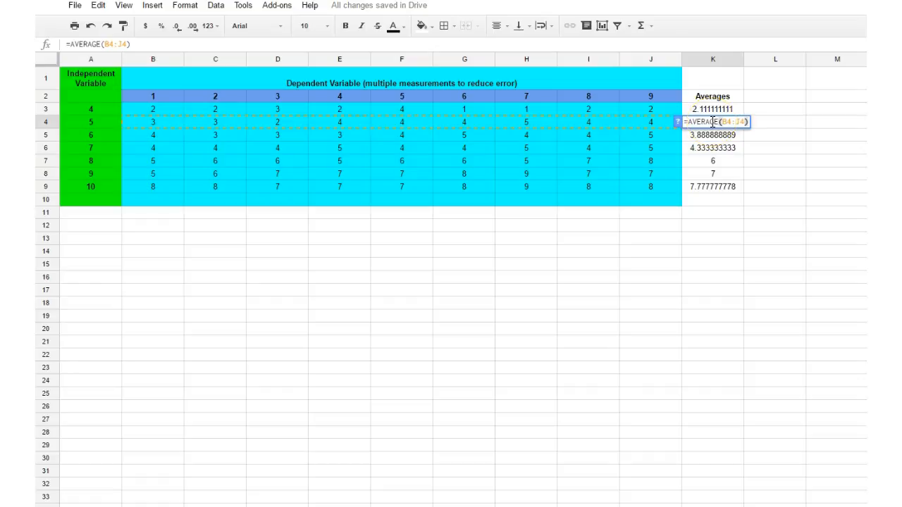
click(715, 135)
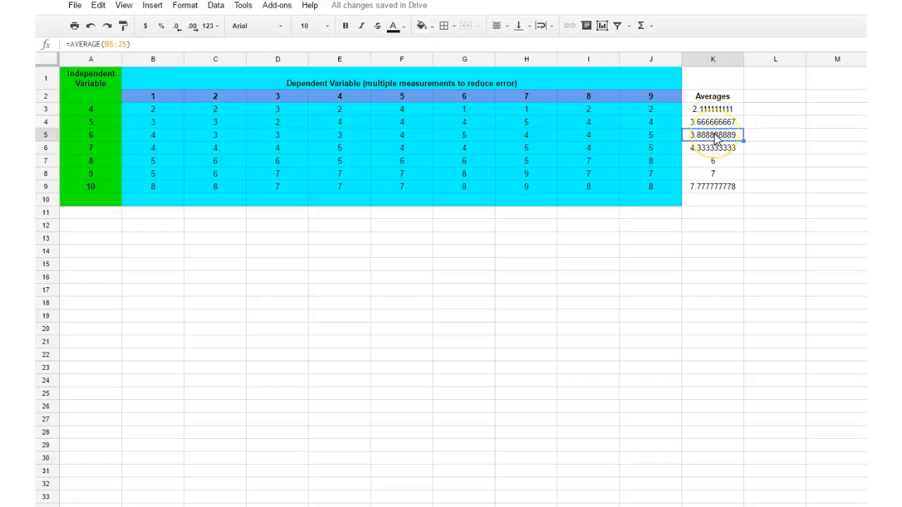
double_click(714, 135)
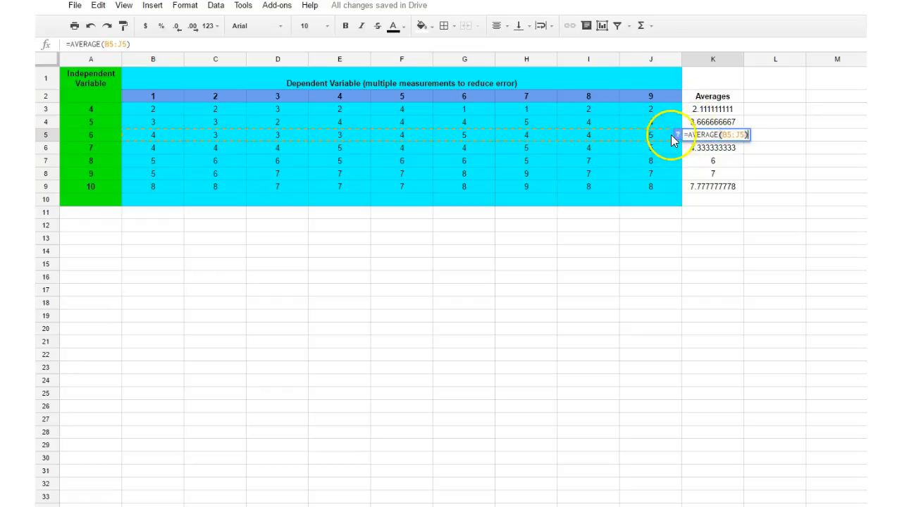
key(Return)
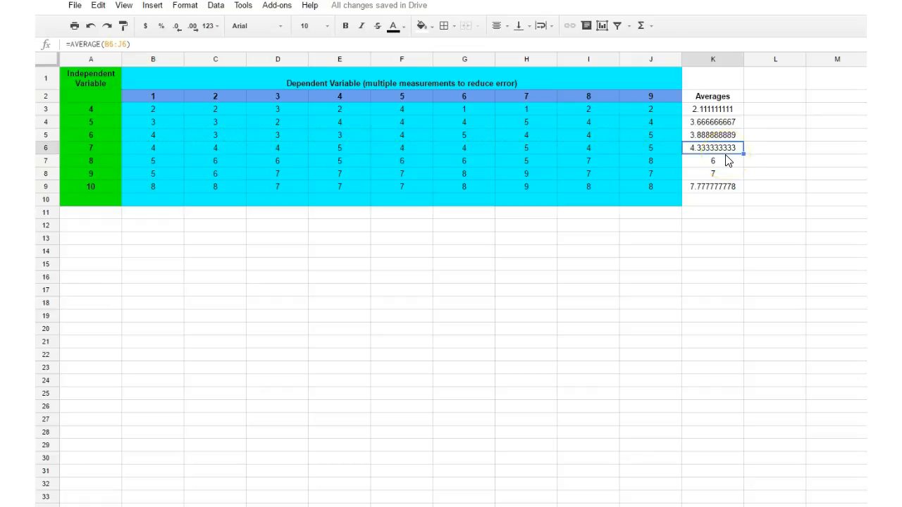
Reduce the averages in K3:K9 to three decimal places.
click(705, 112)
mouse_move(704, 113)
mouse_down()
mouse_move(698, 155)
mouse_move(712, 191)
mouse_up()
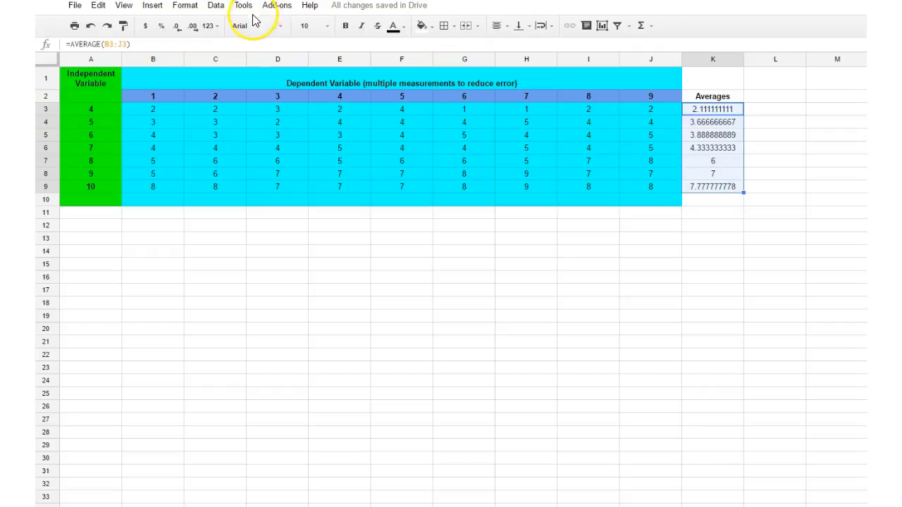
click(179, 31)
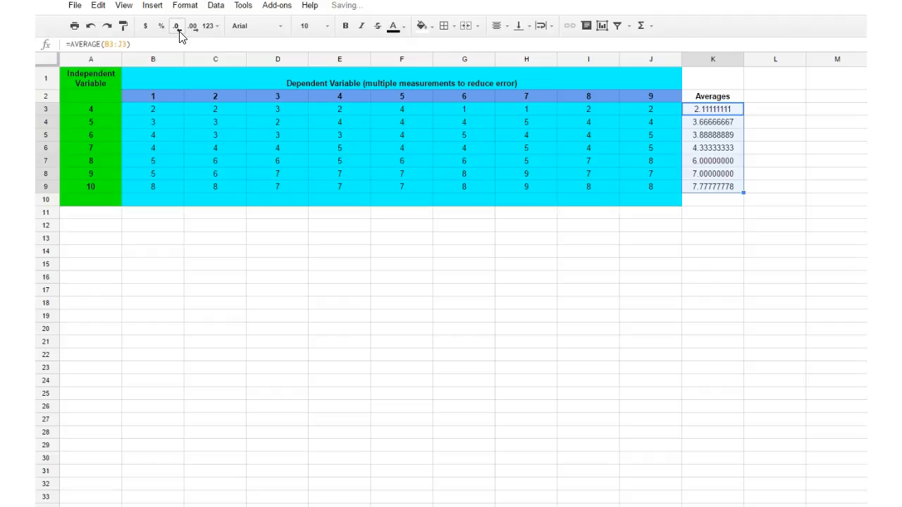
click(179, 32)
click(179, 32)
click(179, 32)
click(179, 32)
click(179, 32)
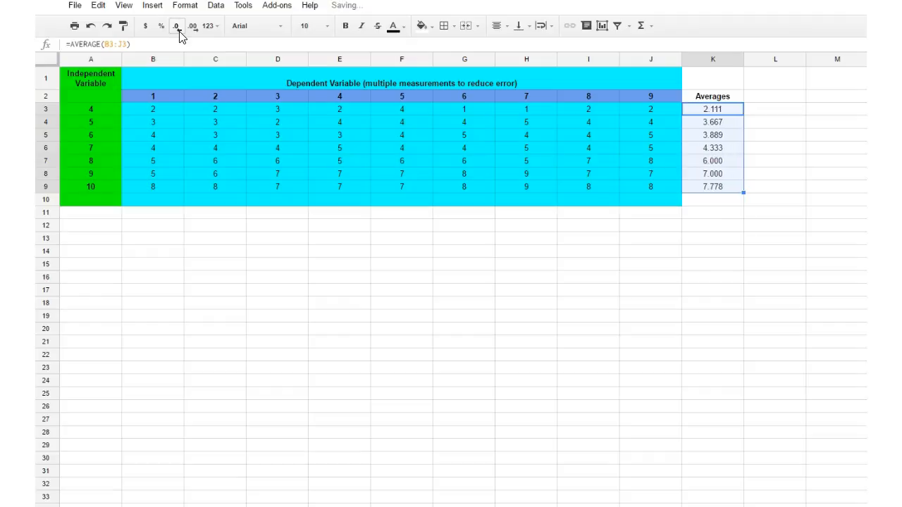
click(772, 117)
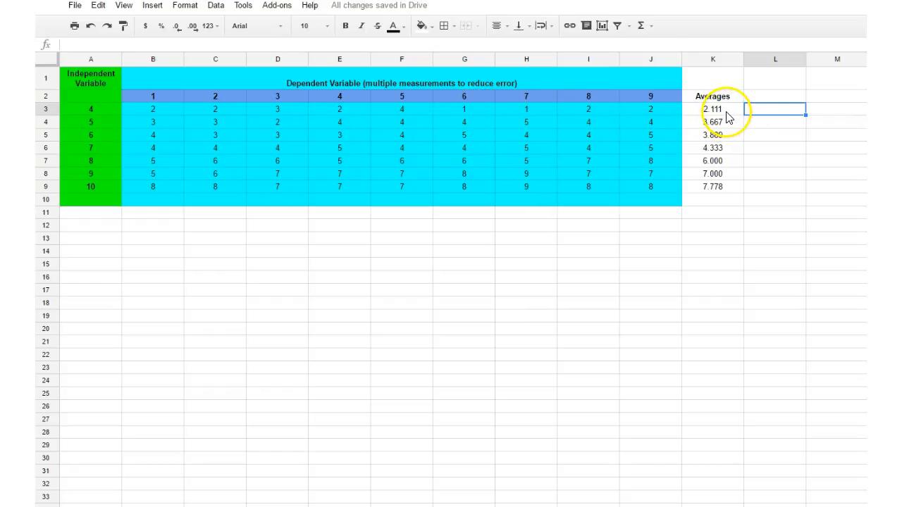
Add the headings "Std Dev" in L2 and "Count" in M2, and narrow columns L and M to fit them.
click(761, 98)
text(Std Dev)
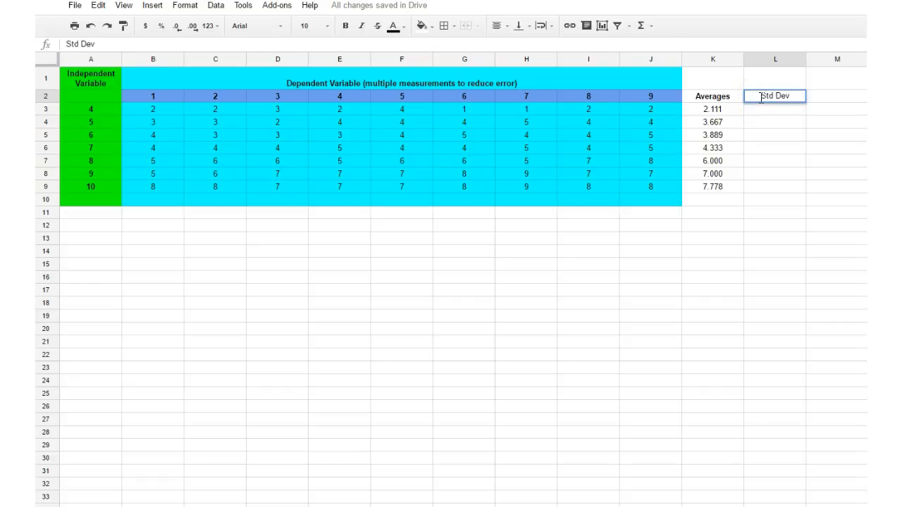
click(830, 104)
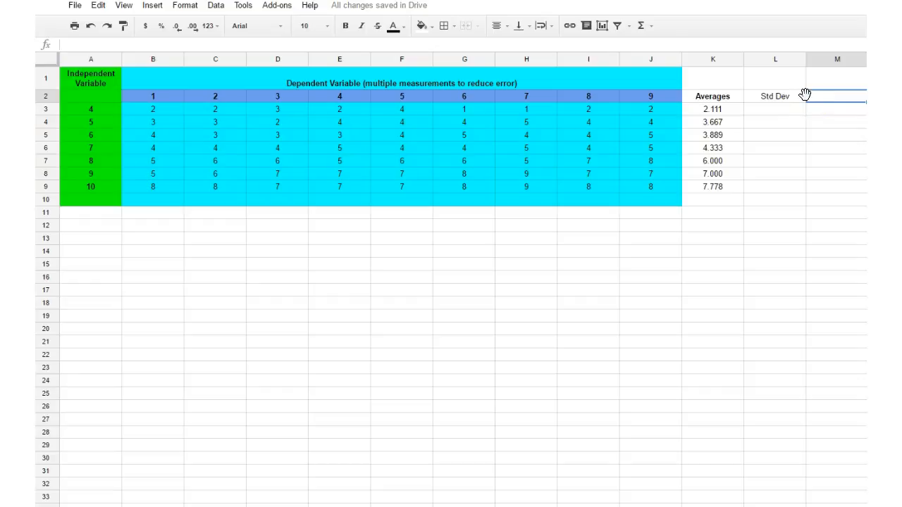
text(Count)
drag(805, 59, 778, 58)
drag(838, 56, 815, 57)
Add the heading "Std Error" in N2 and narrow column N so the heading still fits on one line.
click(857, 93)
text(Std )
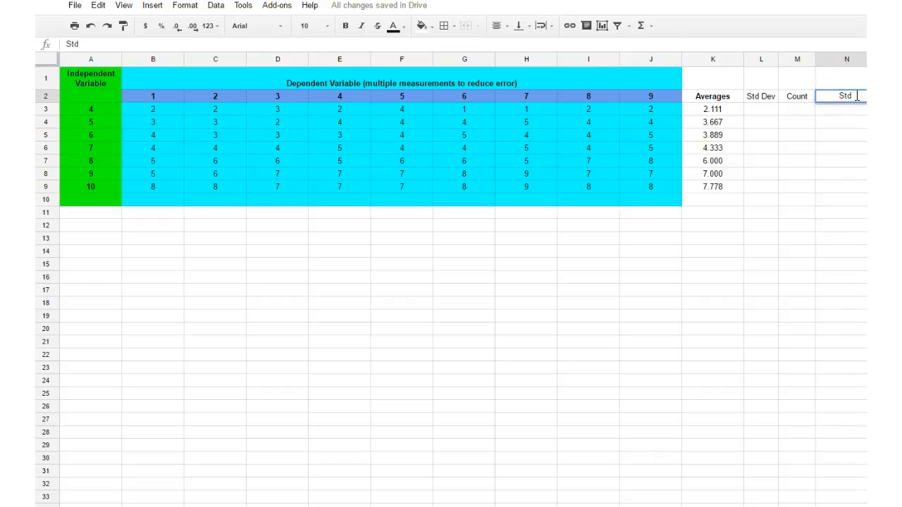
text(Error)
click(855, 78)
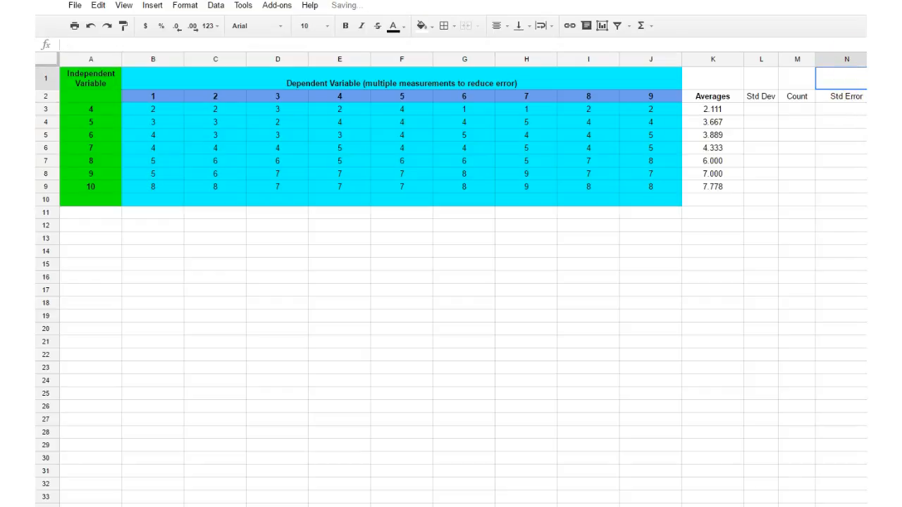
drag(865, 58, 847, 57)
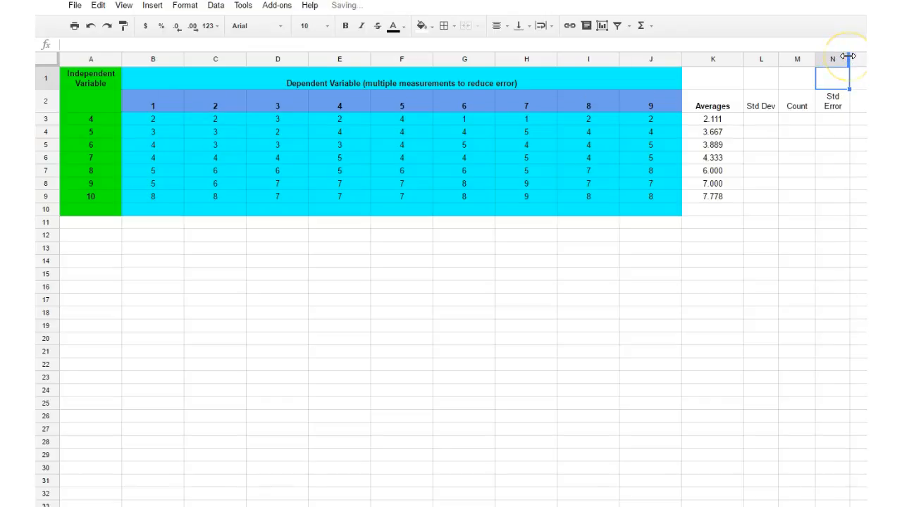
double_click(849, 56)
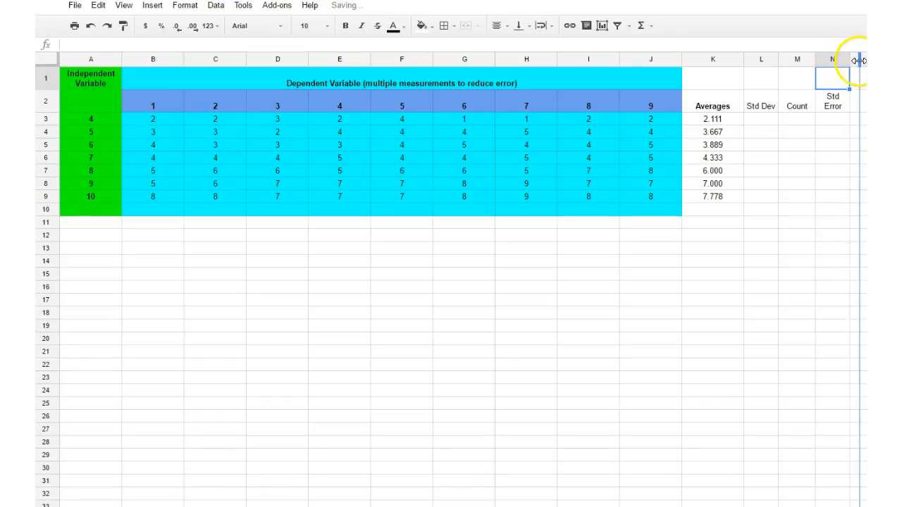
Calculate the standard deviation of the row 3 measurements in L3 with the formula =STDEV(B3:J3).
click(773, 114)
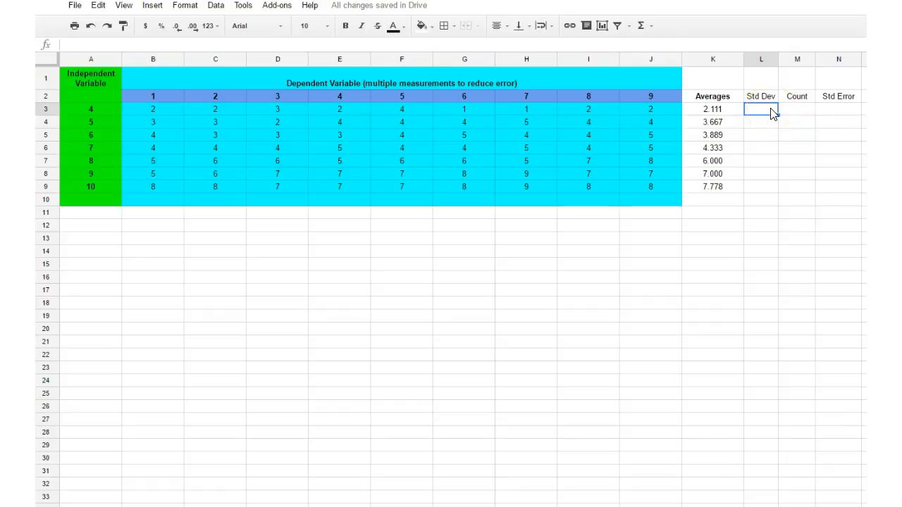
text(=)
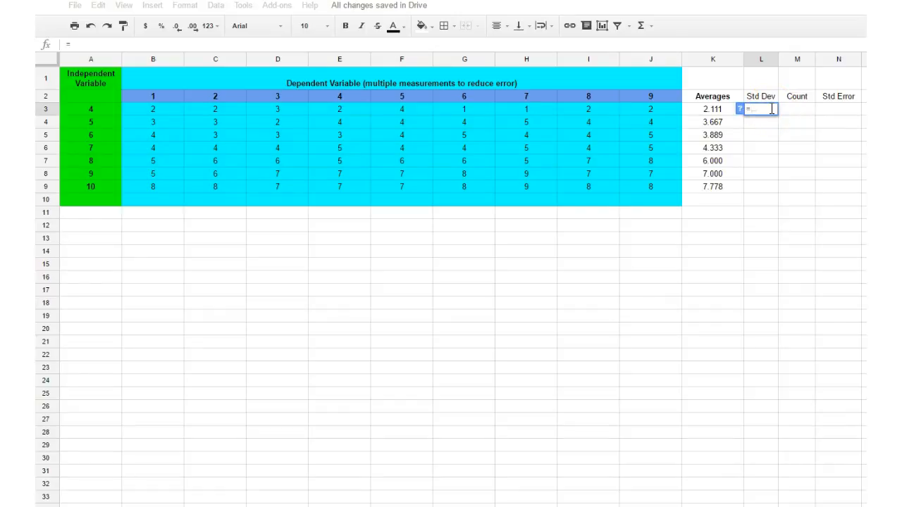
text(std)
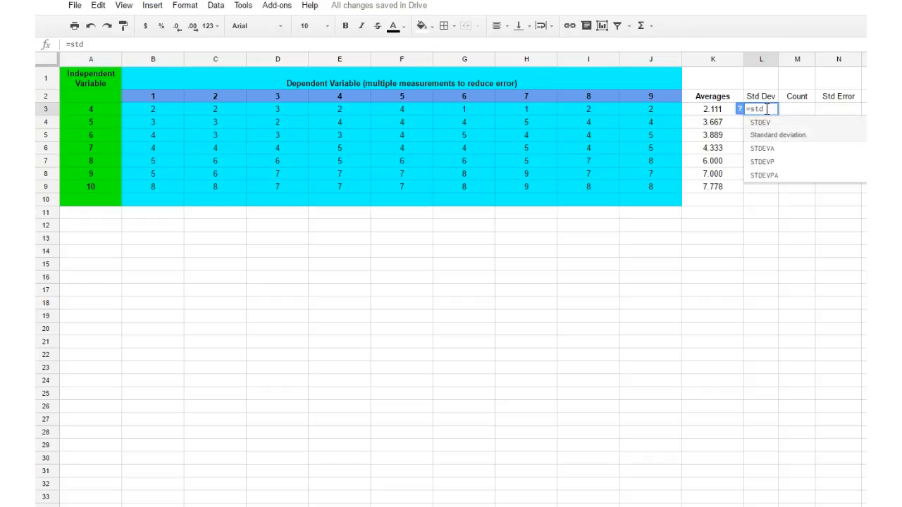
click(759, 124)
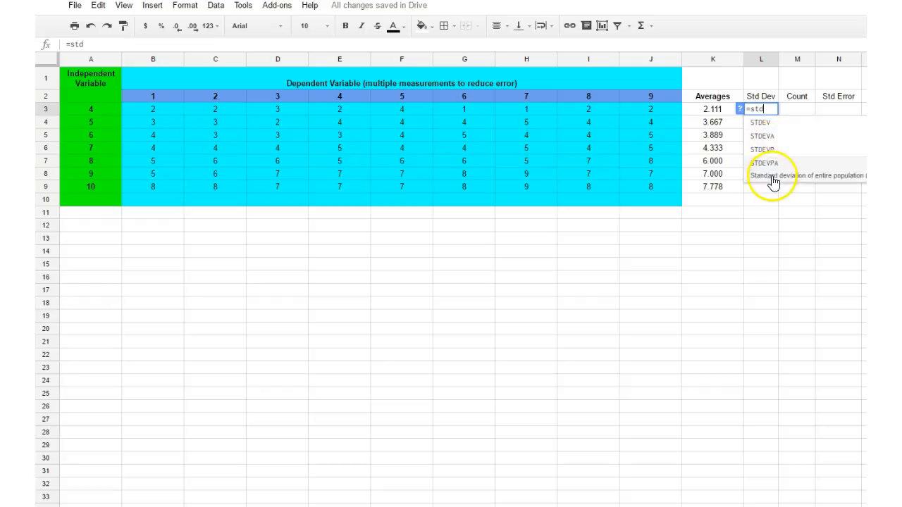
click(765, 126)
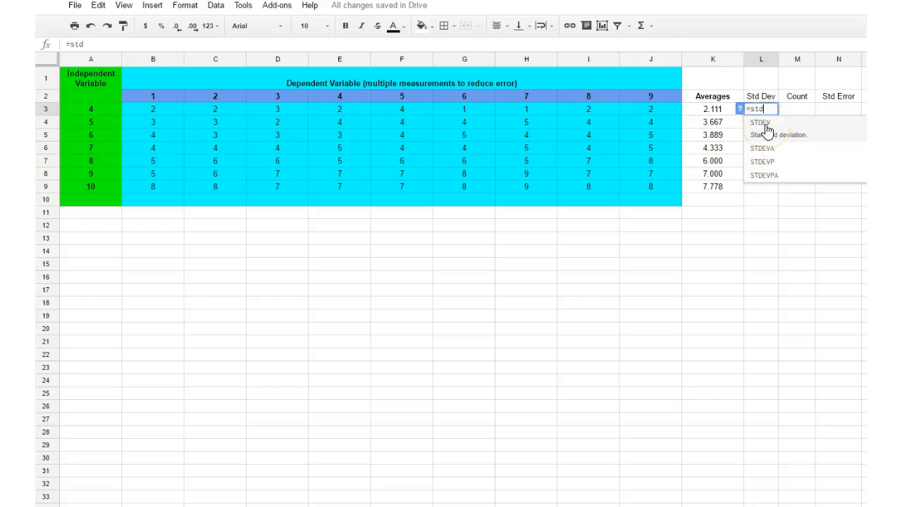
click(766, 128)
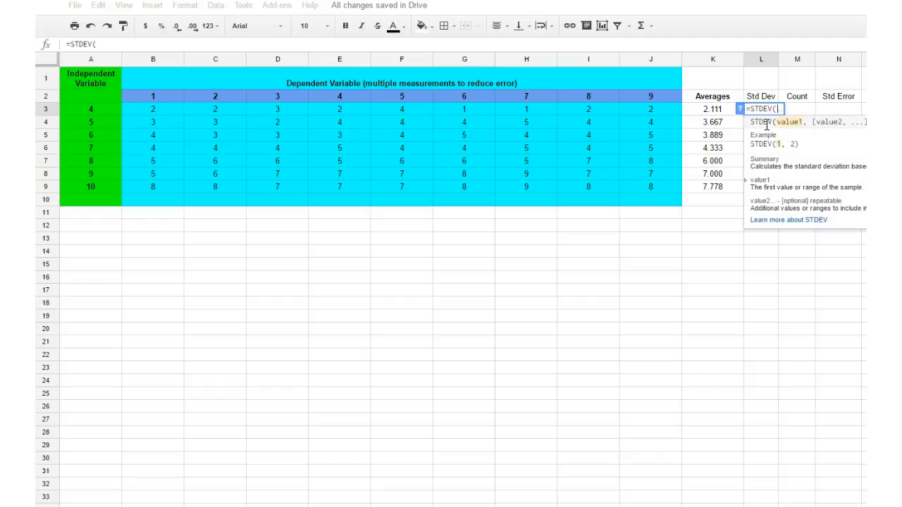
click(782, 120)
mouse_move(667, 113)
mouse_down()
mouse_move(154, 111)
mouse_move(650, 115)
mouse_up()
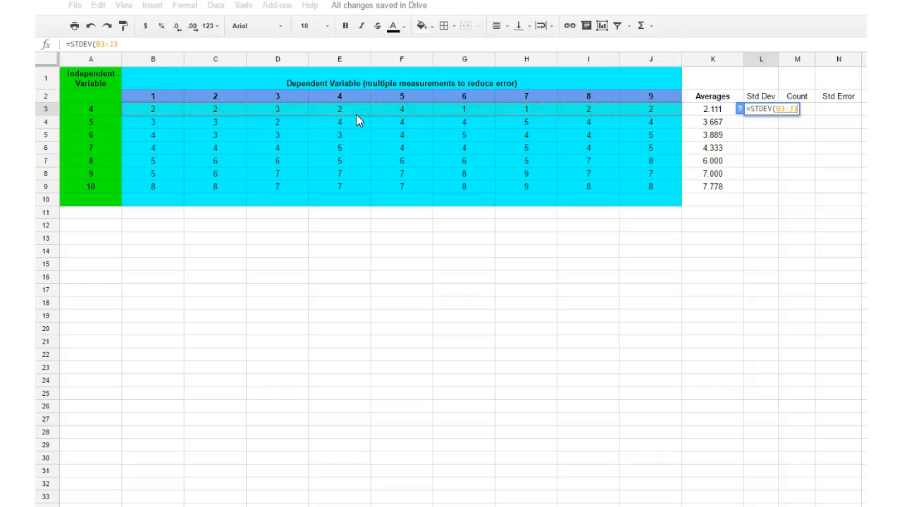
text())
key(Return)
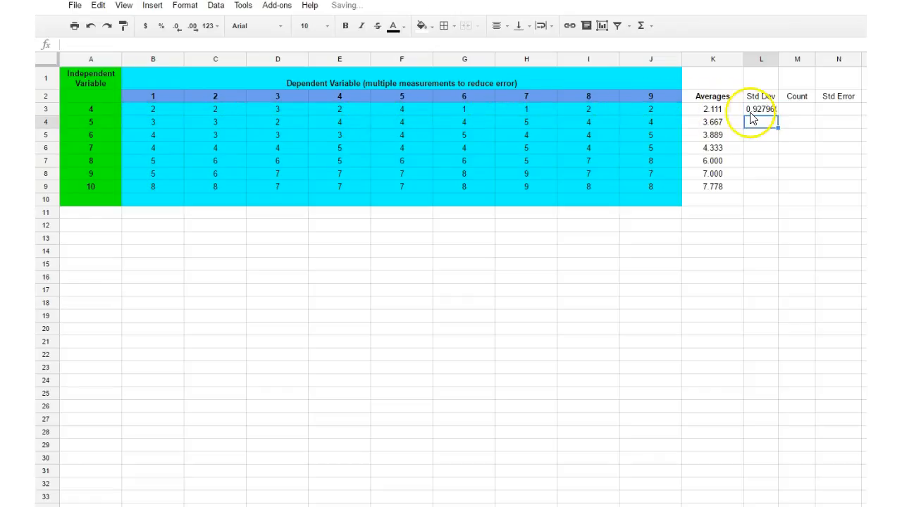
Copy the standard deviation formula from L3 down through L9 and reduce the values to three decimal places.
key(Up)
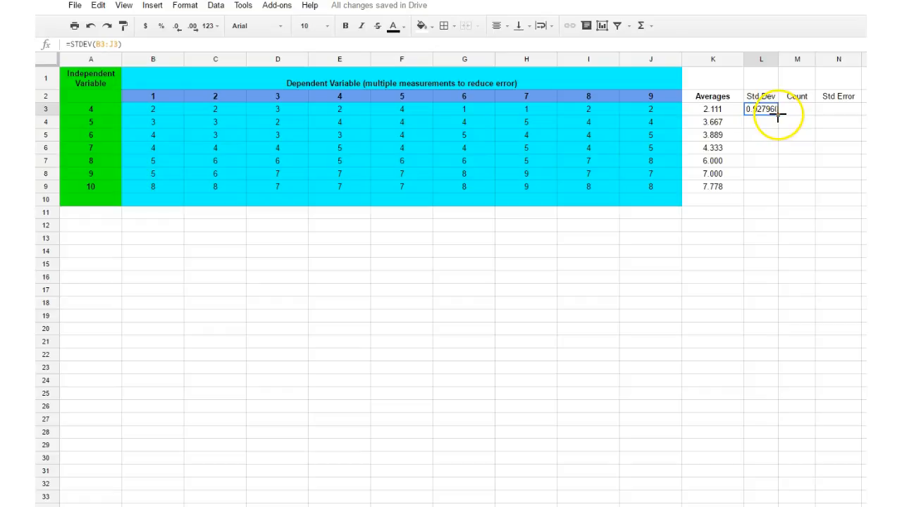
drag(778, 115, 770, 183)
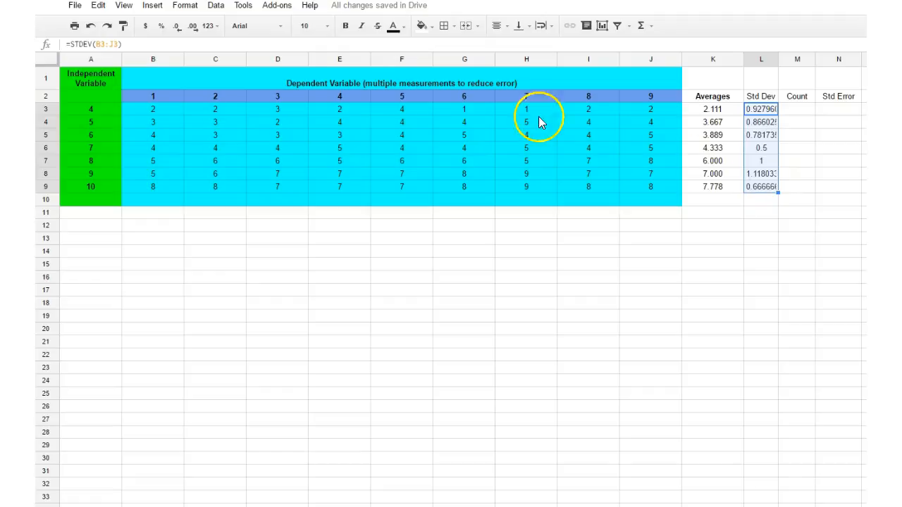
click(180, 32)
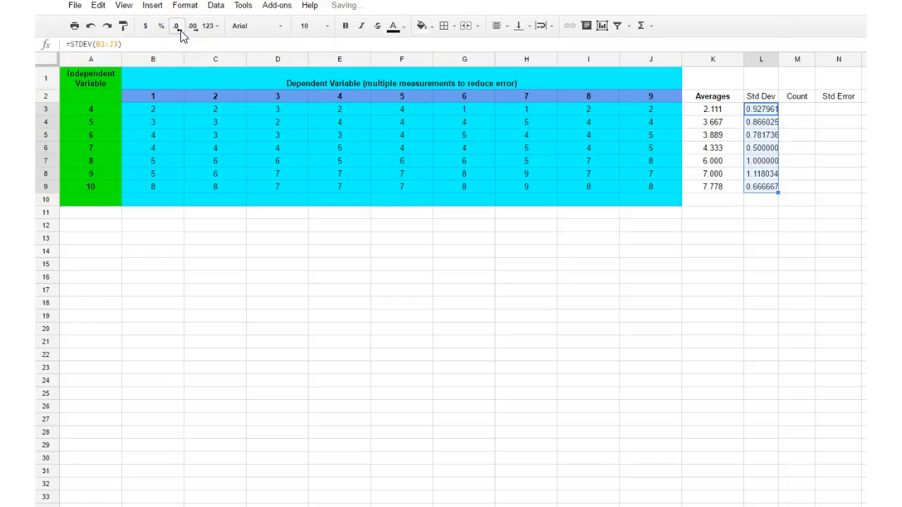
click(180, 33)
click(179, 33)
click(179, 33)
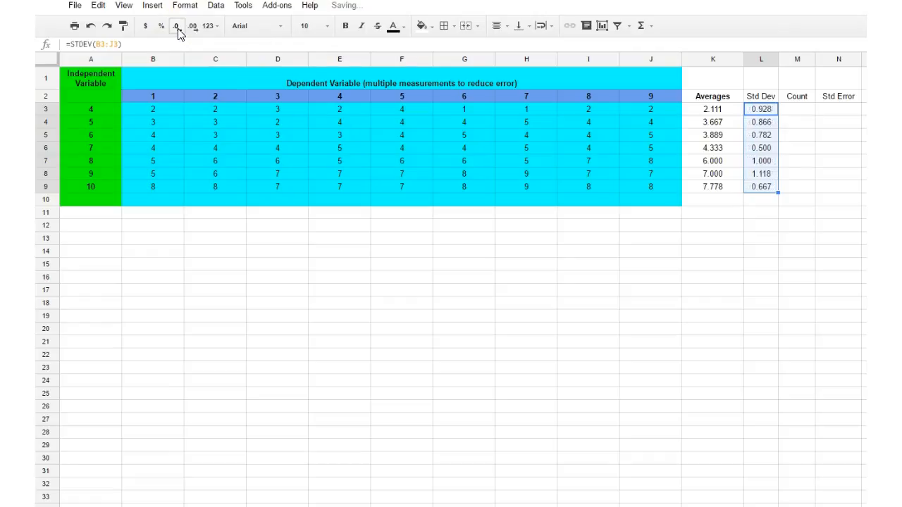
Count the row 3 measurements in M3 with the formula =COUNT(B3:J3) and copy it down through M9.
click(794, 114)
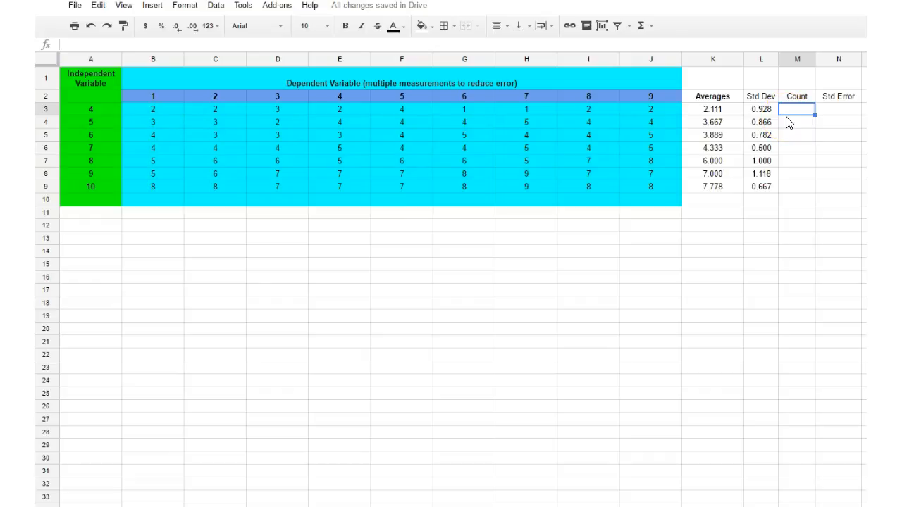
text(=)
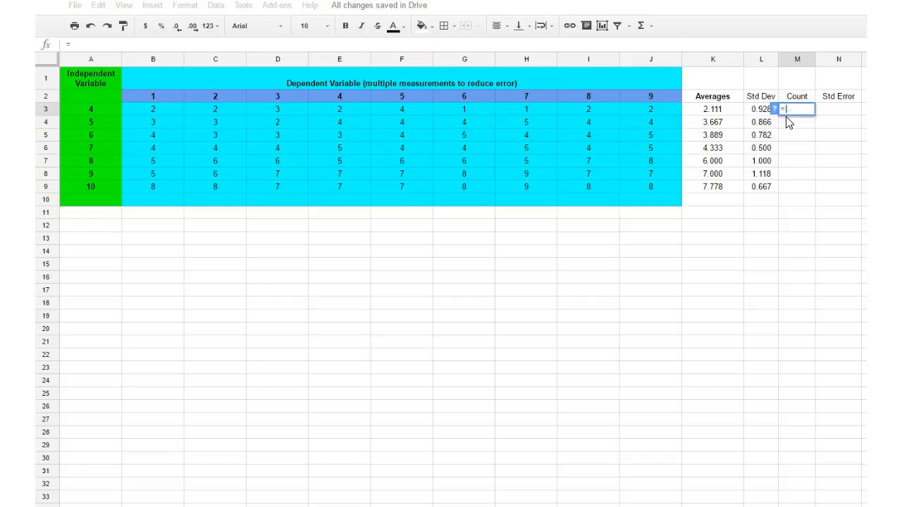
text(count)
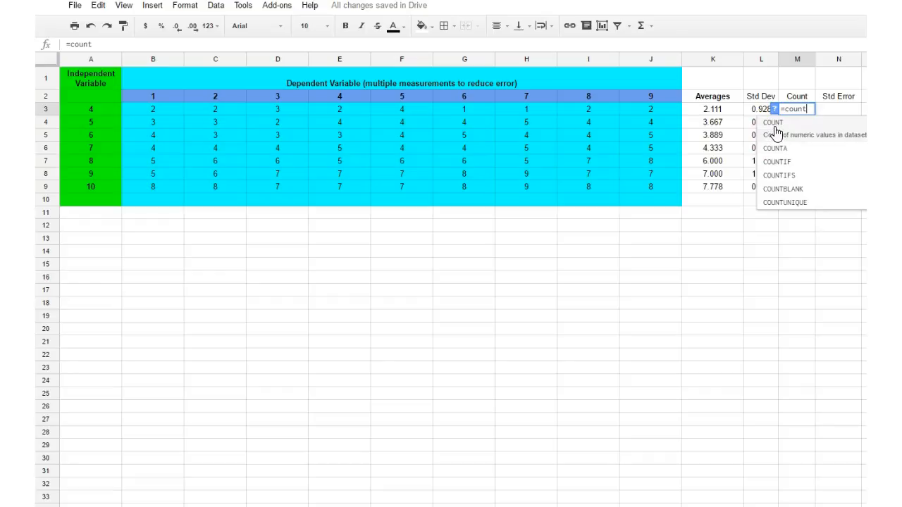
click(776, 133)
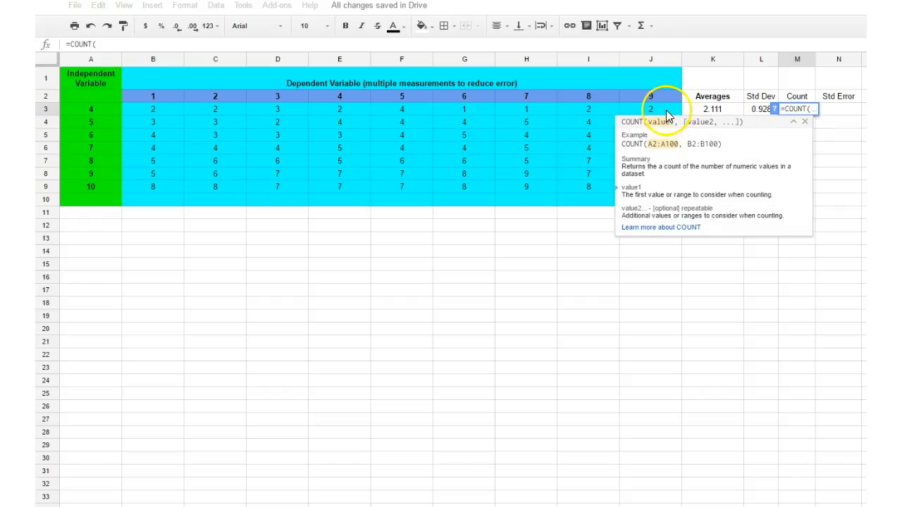
click(645, 115)
mouse_move(646, 118)
mouse_down()
mouse_move(322, 106)
mouse_move(198, 126)
mouse_move(150, 115)
mouse_move(258, 108)
mouse_move(636, 115)
mouse_up()
click(150, 114)
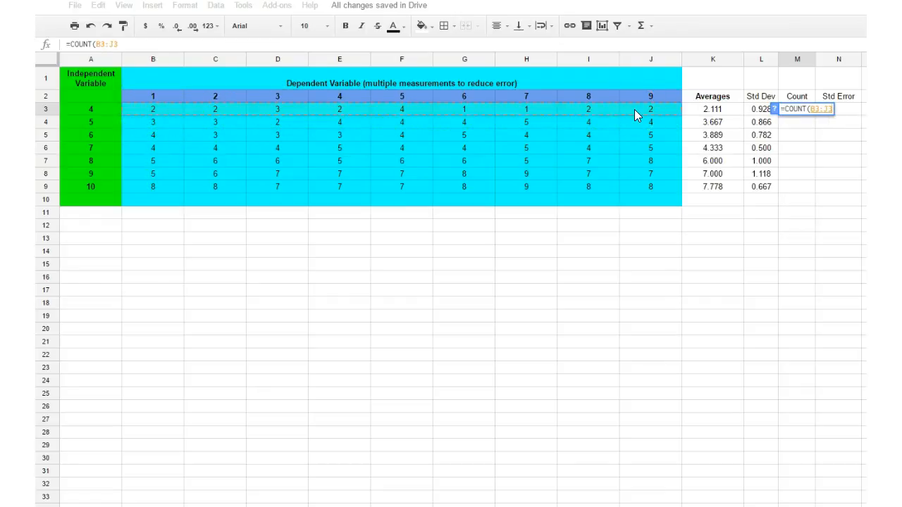
text())
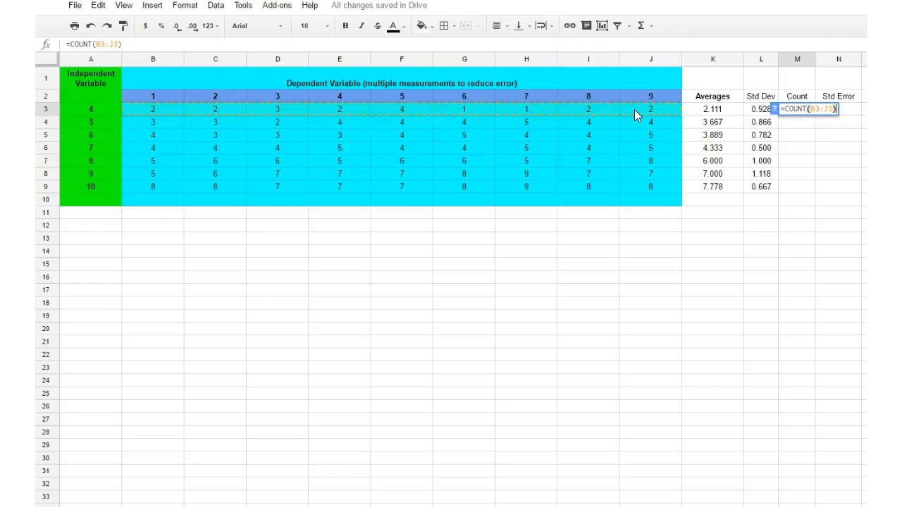
key(Return)
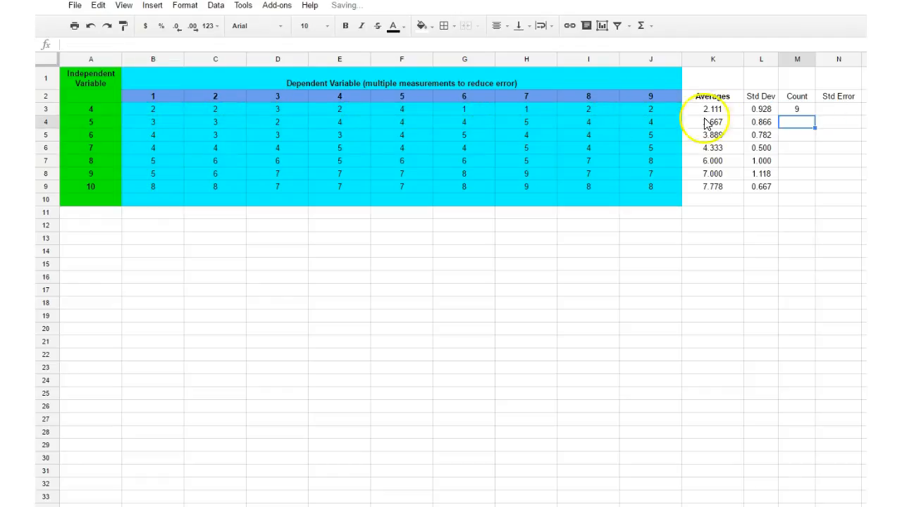
click(804, 111)
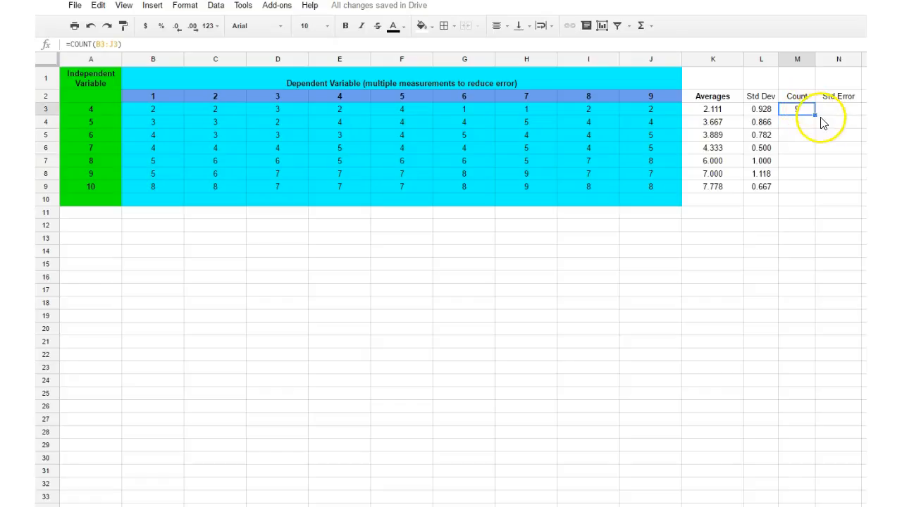
drag(815, 115, 810, 190)
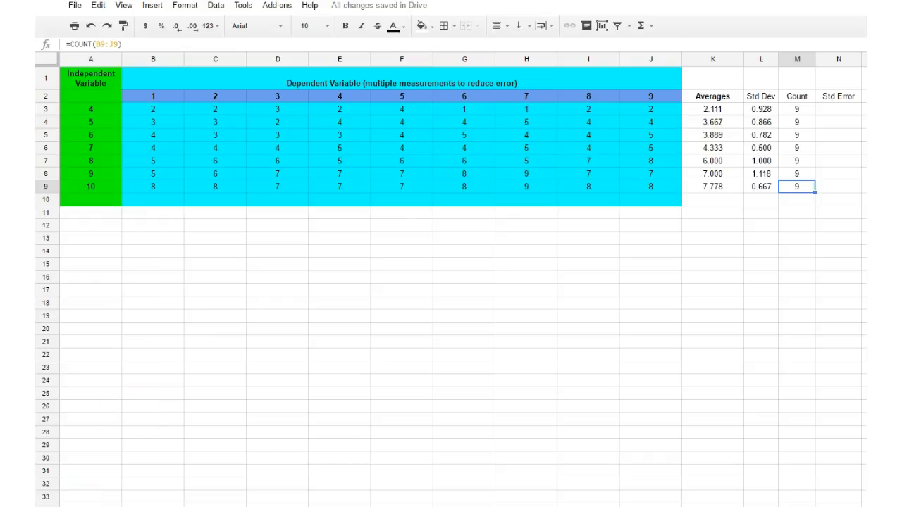
Bold the headings in L2:N2 and enter "Standard Error = Standard Deviation / Square Root of the number of data sets" in B12.
click(837, 99)
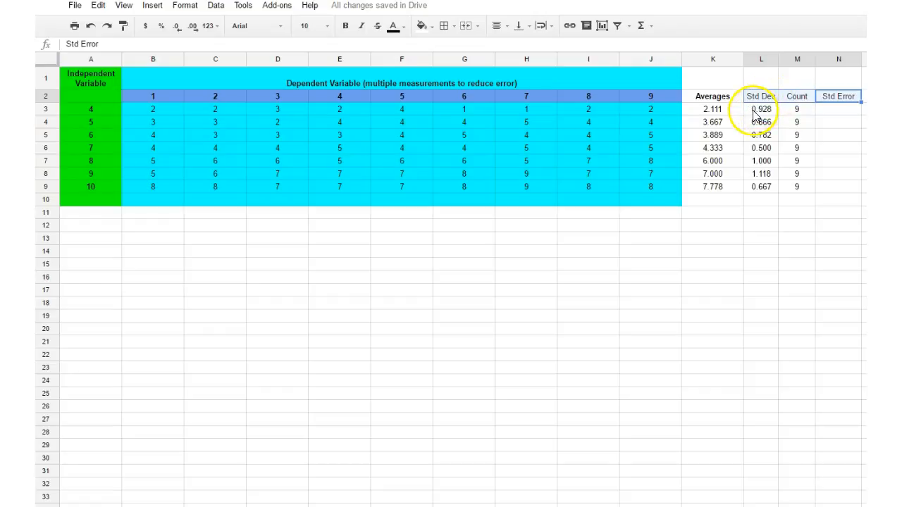
key(ctrl+b)
click(825, 112)
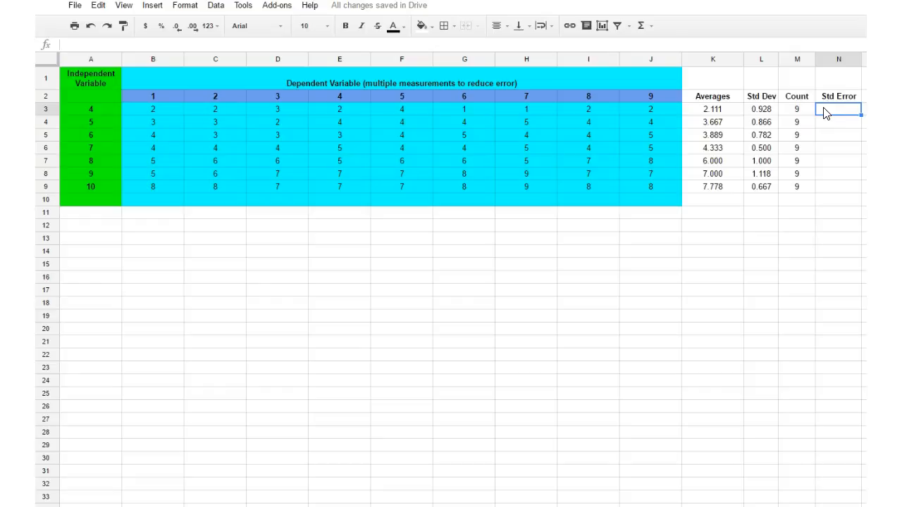
click(177, 227)
text(Standard Error = Standard Deviation / Square Root of the number of data sets)
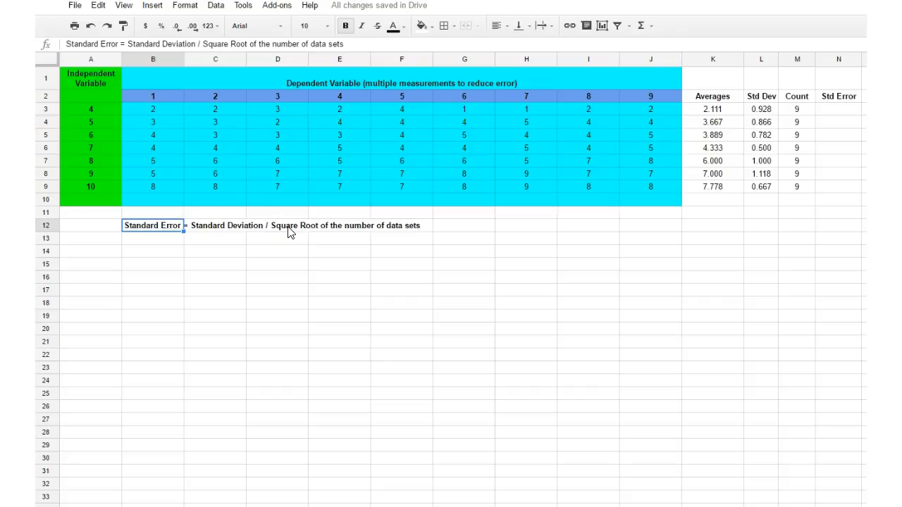
Calculate the standard error for row 3 in N3 with the formula =L3/SQRT(M3).
click(827, 113)
text(=)
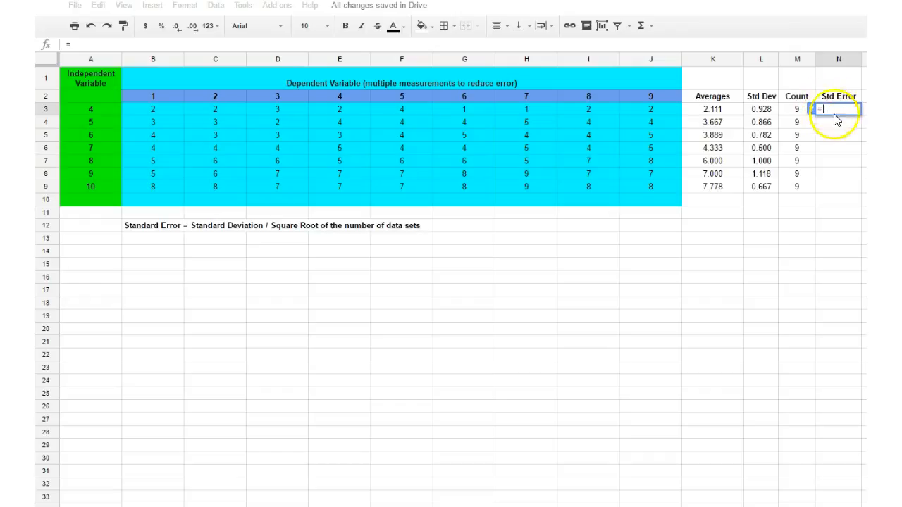
click(766, 115)
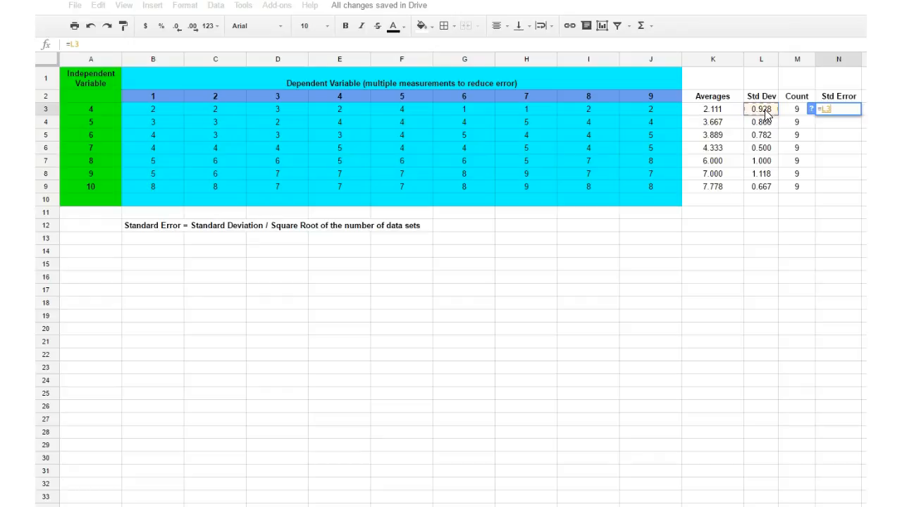
text(/)
text(sq)
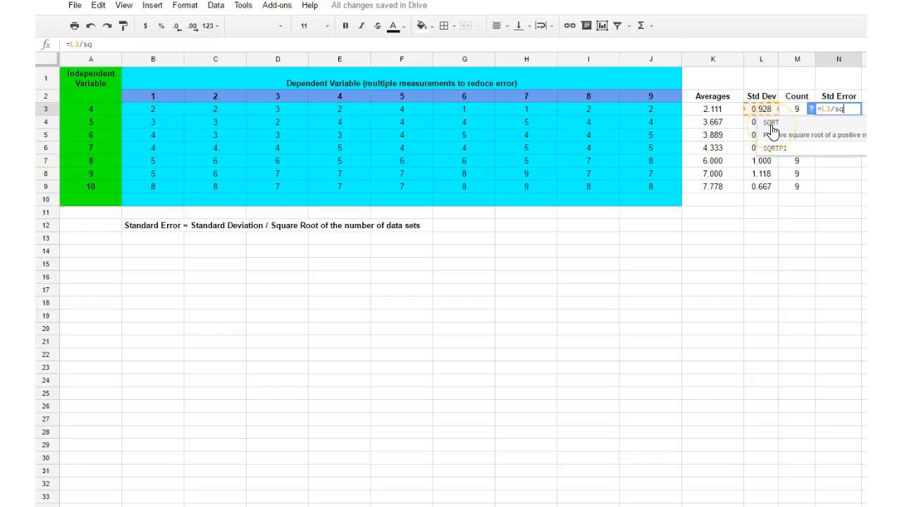
click(773, 130)
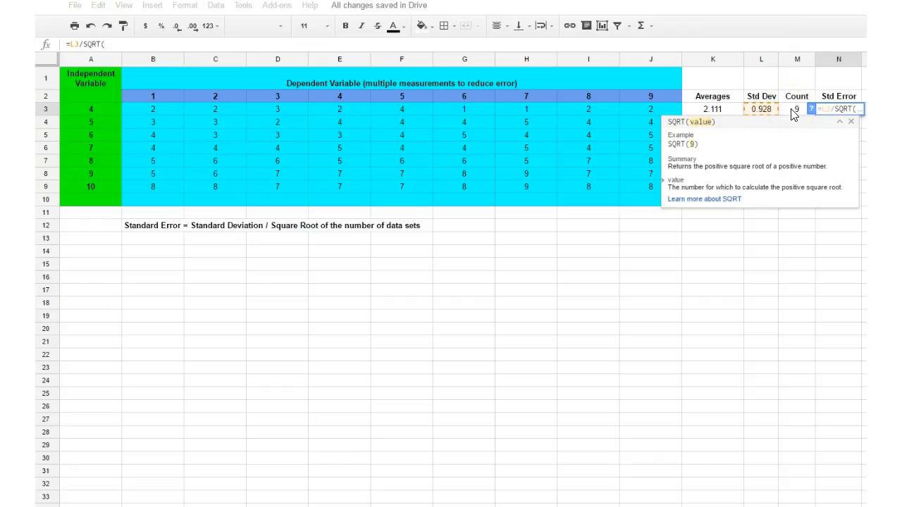
click(794, 113)
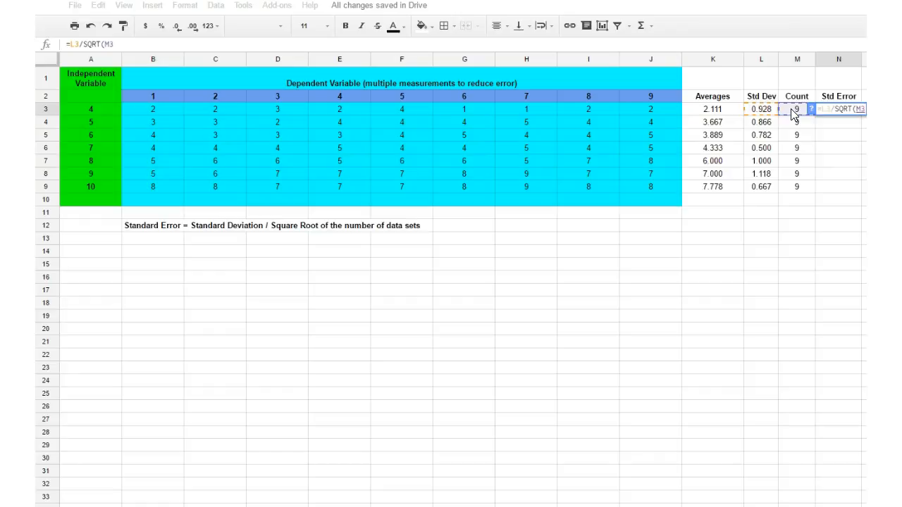
text())
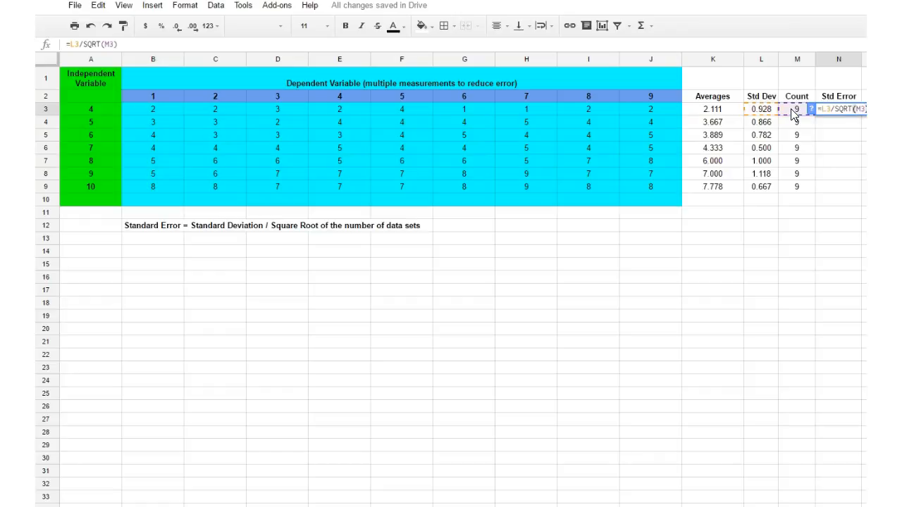
key(Return)
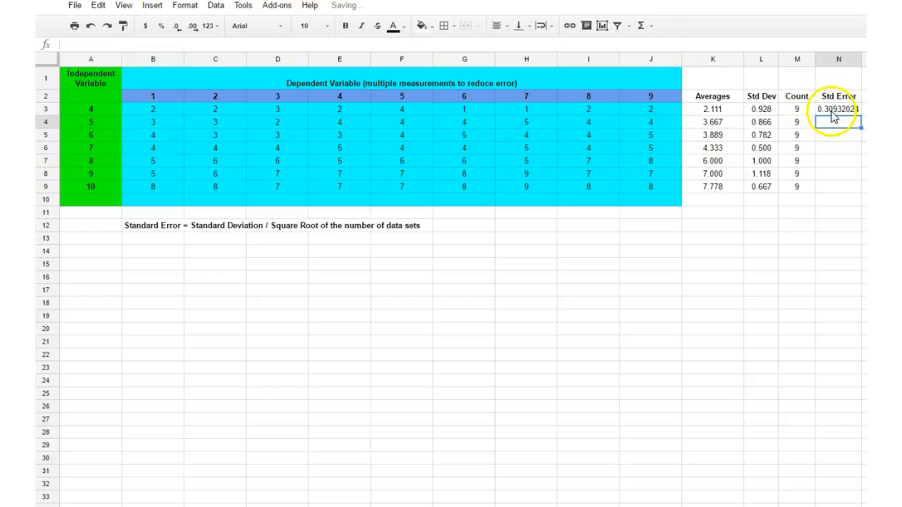
Copy the standard error formula from N3 down through N9 and check the row references in N9.
click(832, 112)
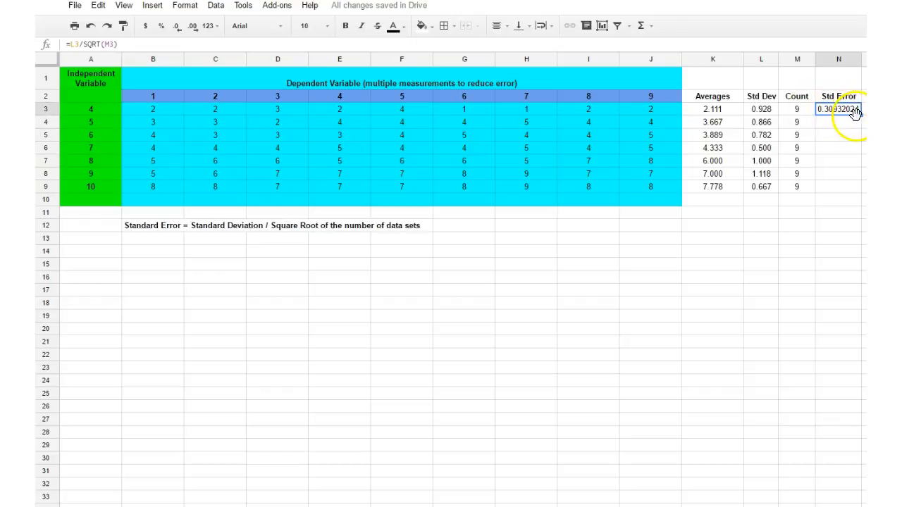
drag(859, 117, 857, 189)
click(857, 188)
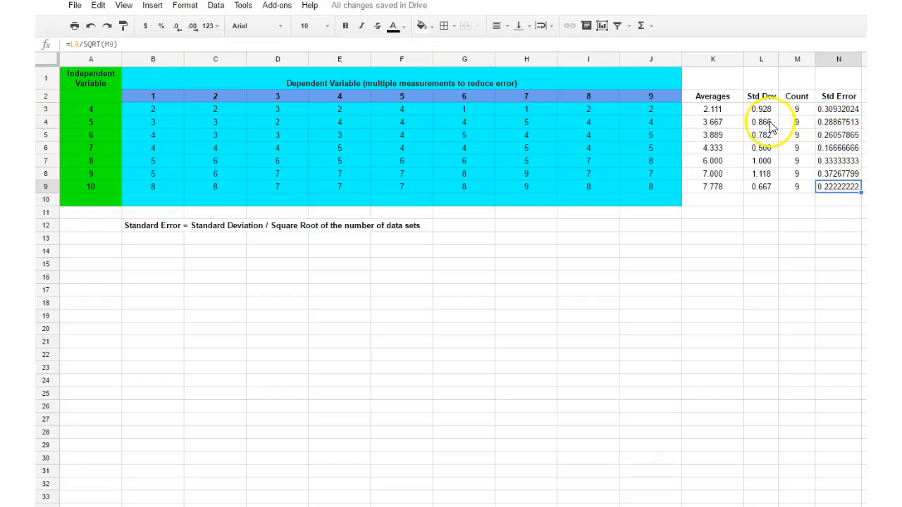
Reduce the standard error values in N3:N9 to three decimal places.
drag(826, 113, 821, 189)
click(180, 31)
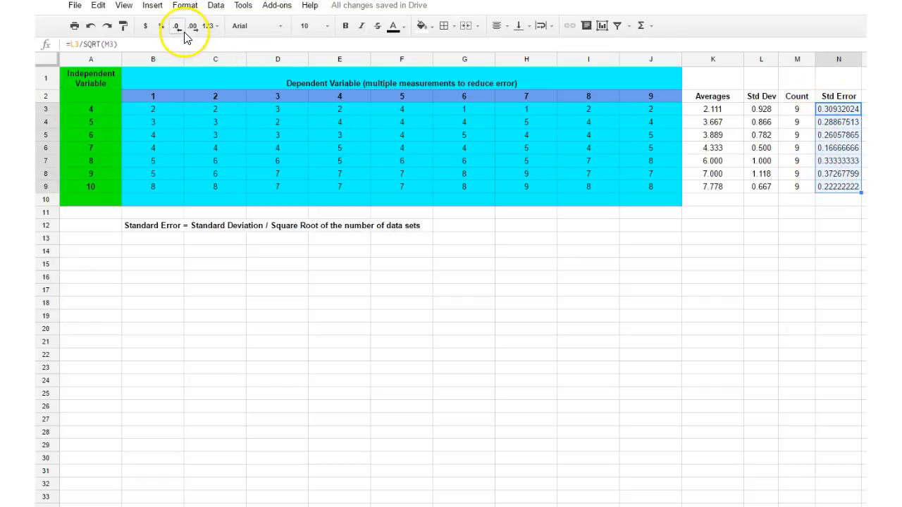
click(181, 33)
click(181, 33)
click(181, 33)
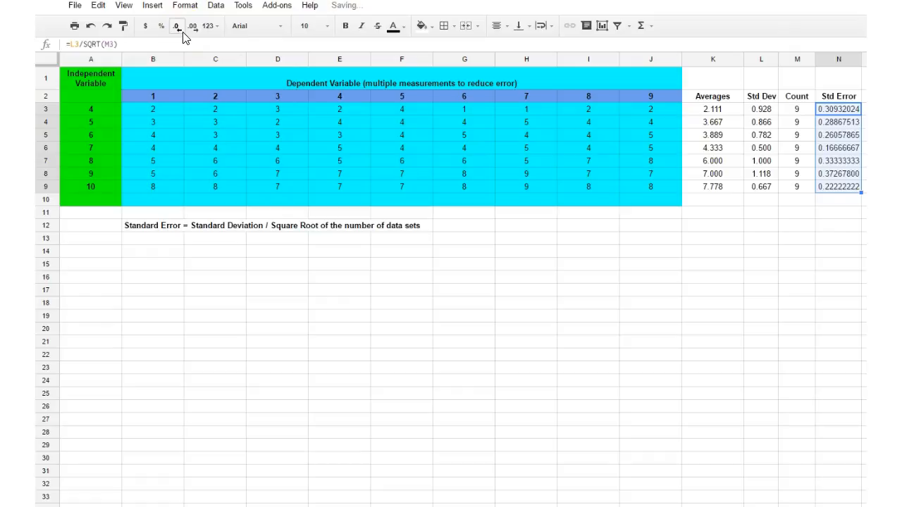
click(181, 33)
click(181, 33)
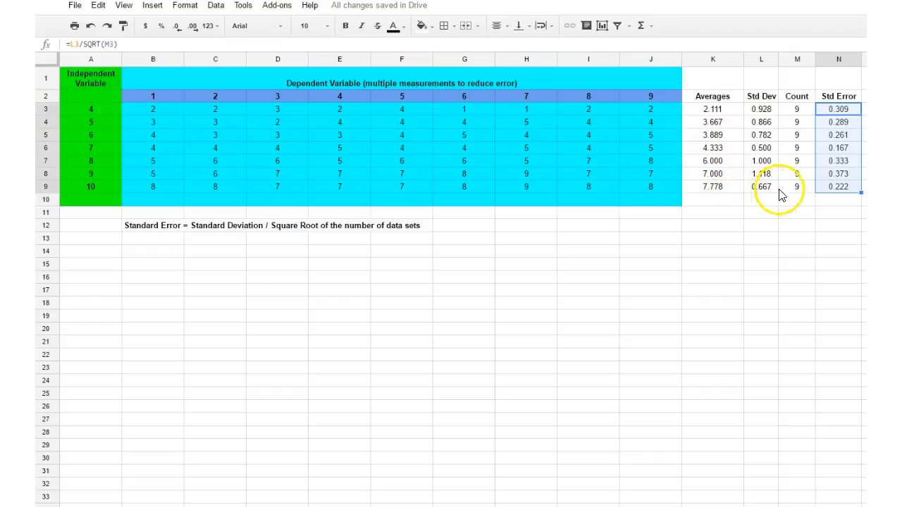
click(801, 214)
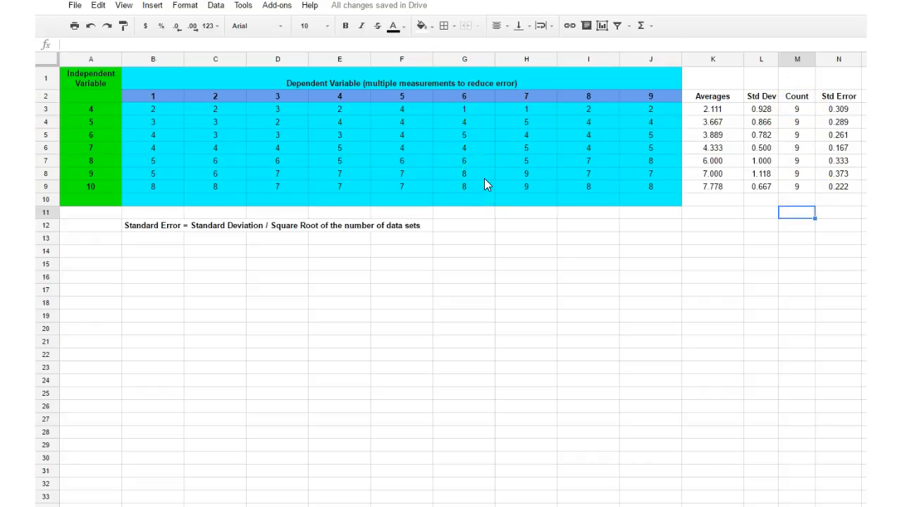
Change the ninth measurement for independent variable 9, in cell J8, to 17 as an outlier.
click(647, 179)
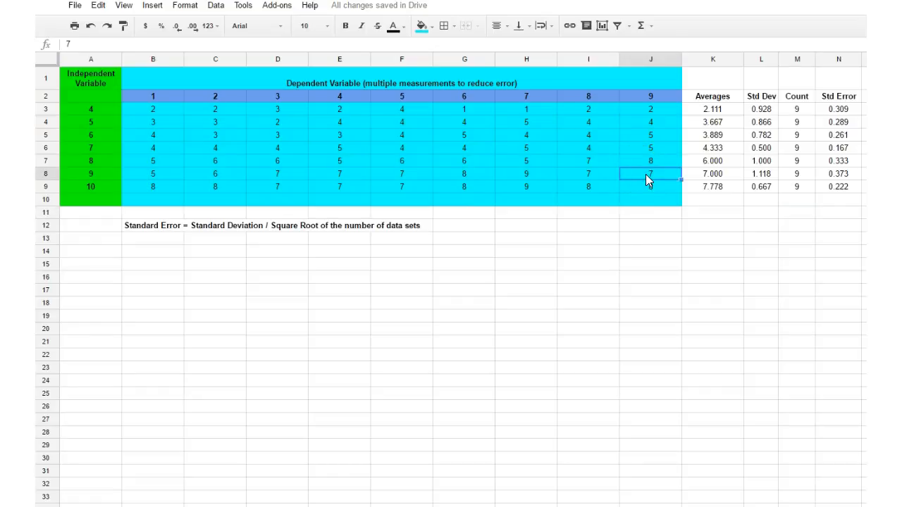
double_click(646, 174)
text(1)
key(Return)
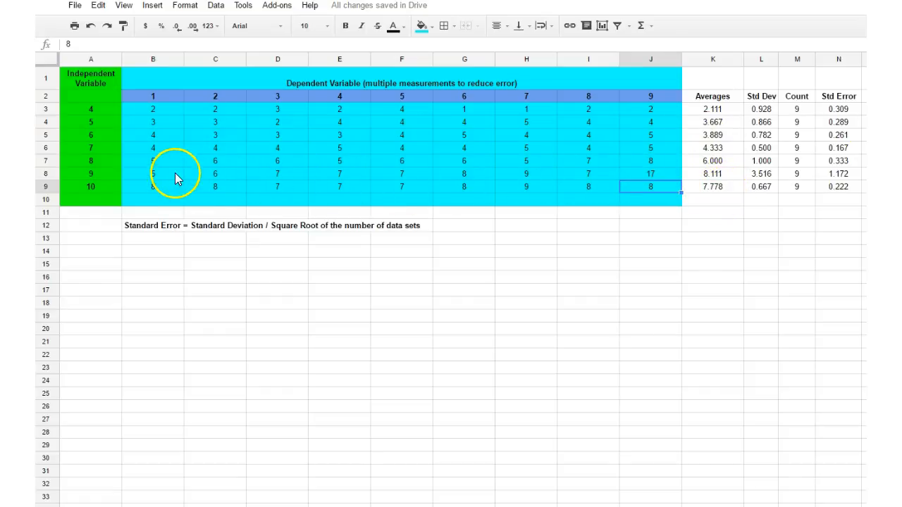
Enclose the 17 in J8 in double quotation marks to exclude it from the calculations, and check the count formula in M8.
click(654, 174)
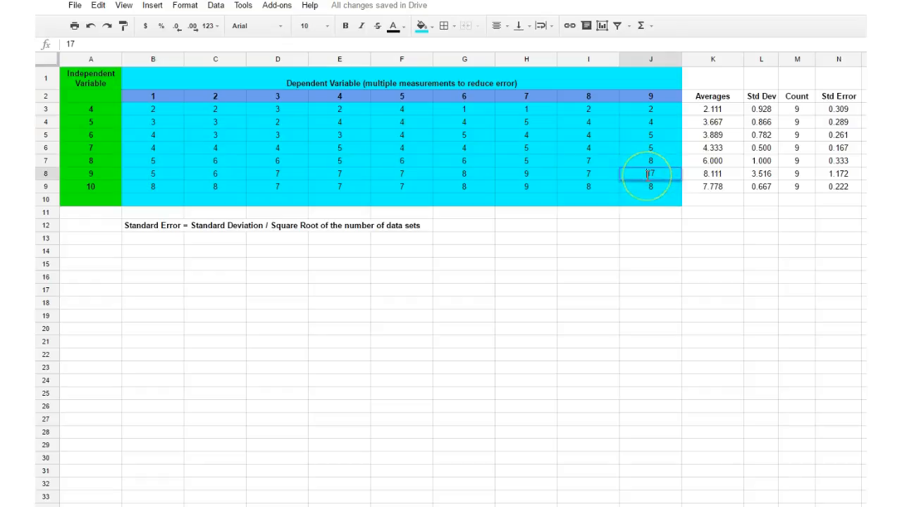
text(')
click(658, 175)
text(')
key(Return)
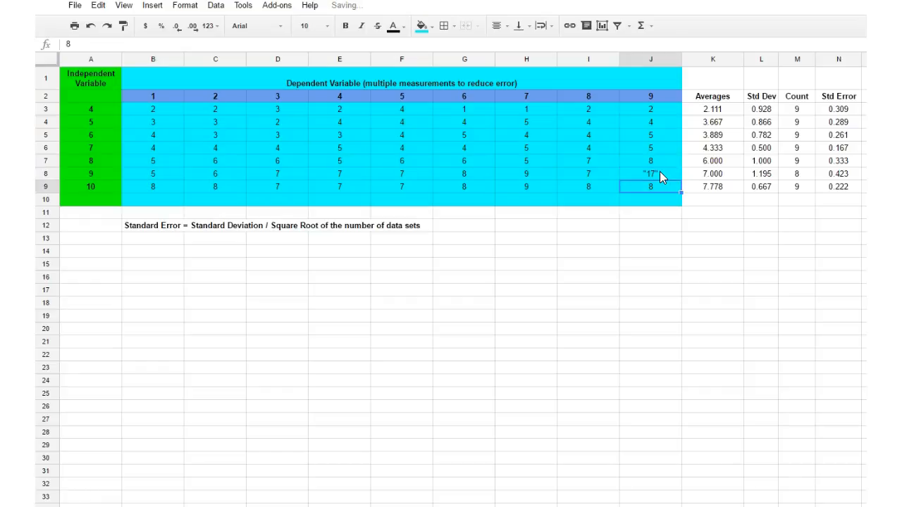
click(659, 175)
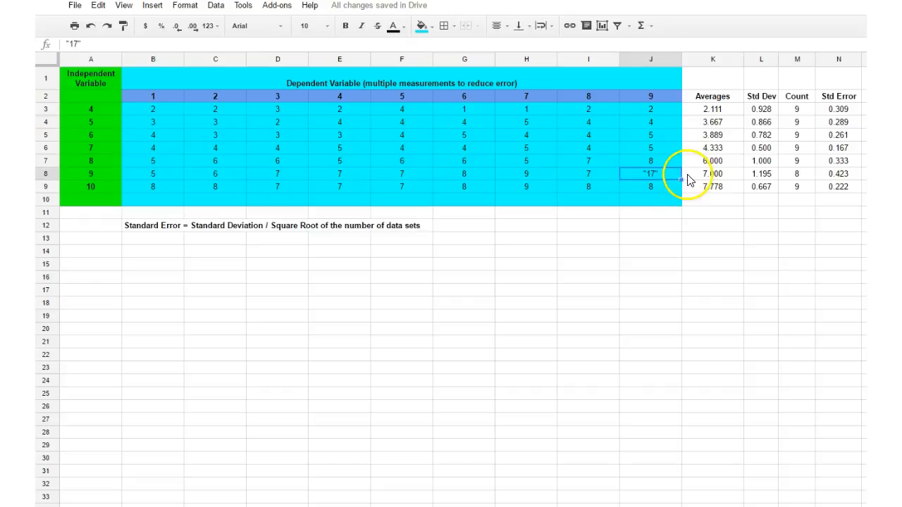
click(806, 179)
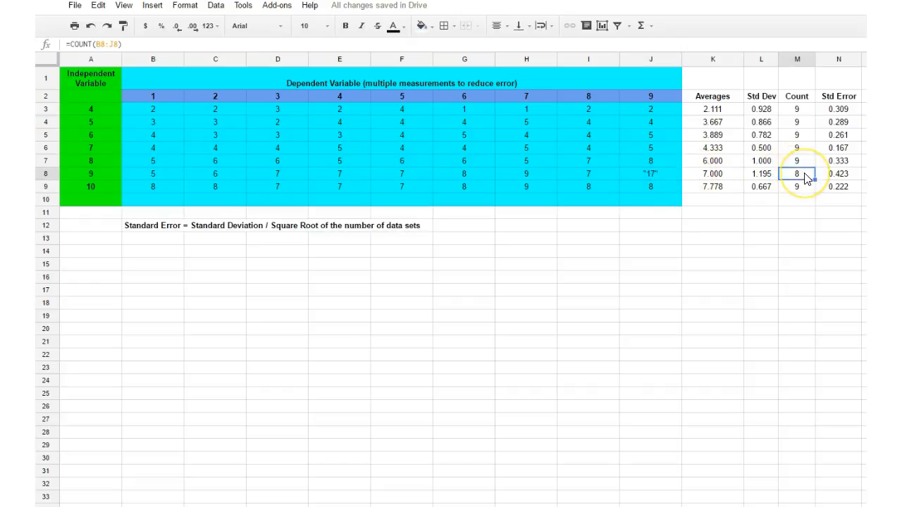